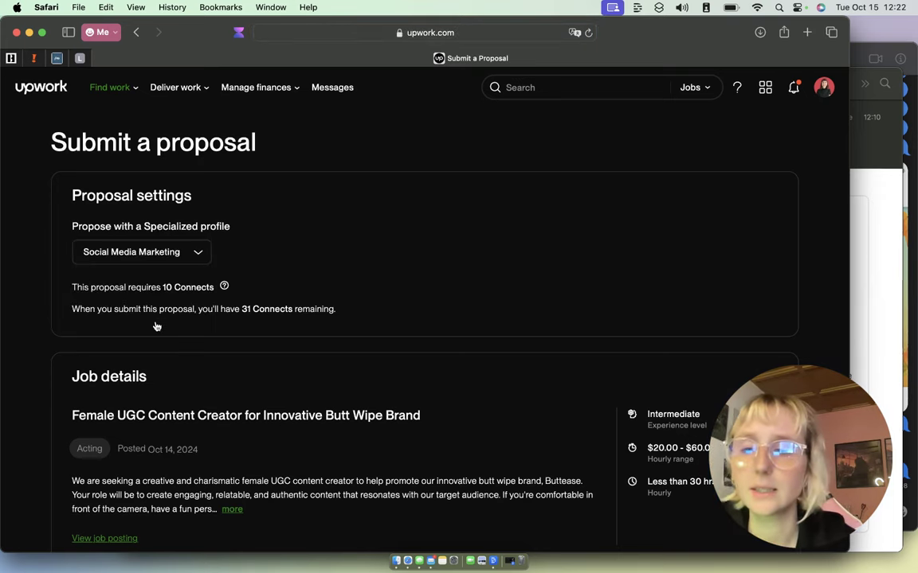
# Scroll through the proposal page to review the job details.
pyautogui.scroll(-5, 157, 326)
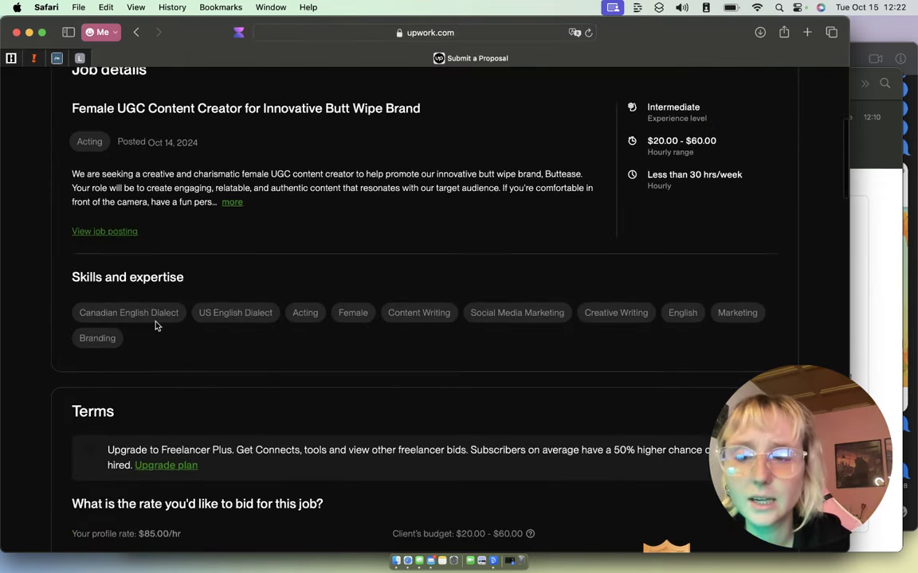
pyautogui.scroll(-3, 157, 326)
pyautogui.scroll(-2, 157, 326)
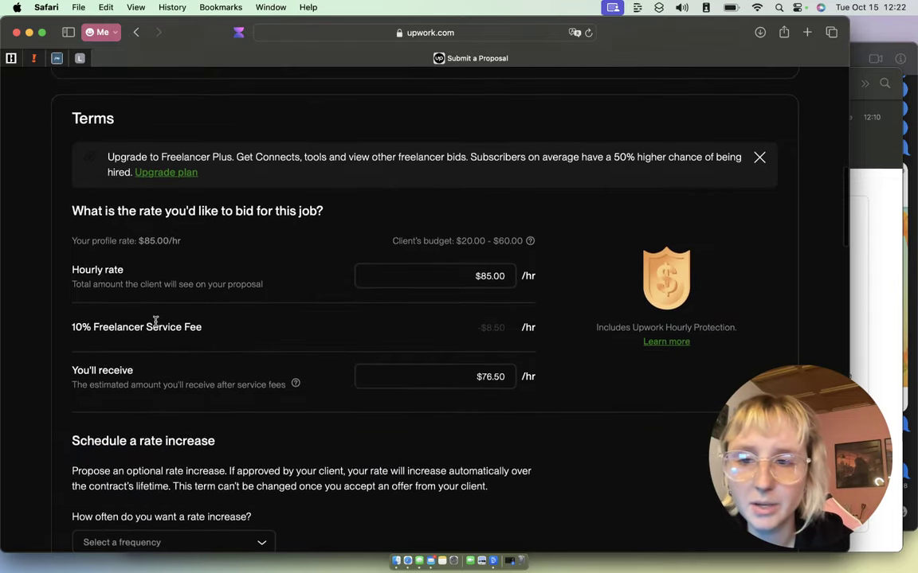
pyautogui.scroll(-8, 183, 320)
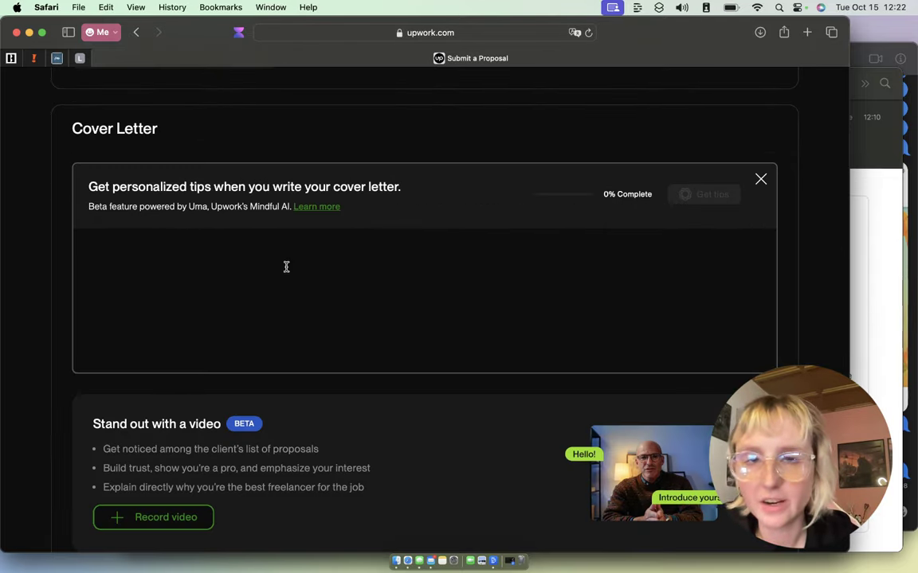
pyautogui.scroll(-1, 286, 267)
pyautogui.scroll(-2, 286, 267)
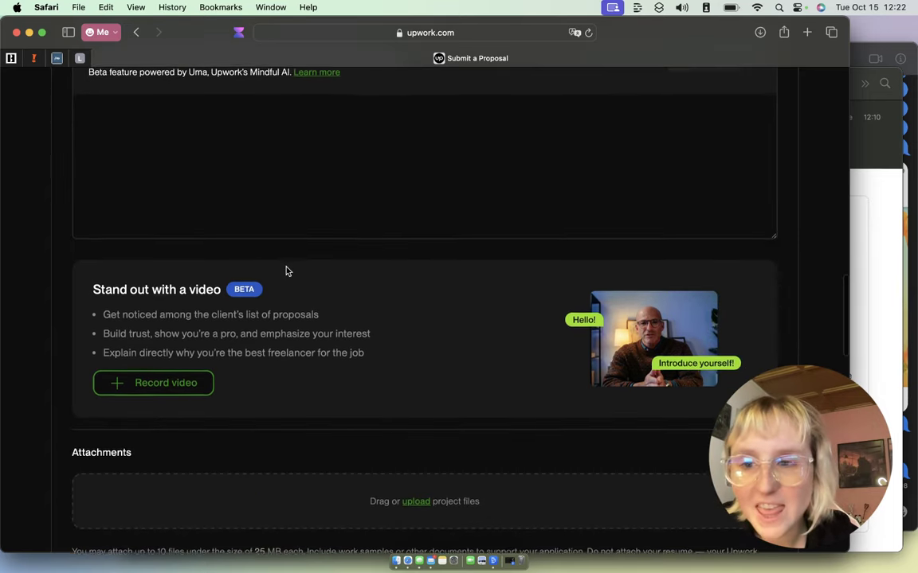
pyautogui.scroll(-1, 287, 271)
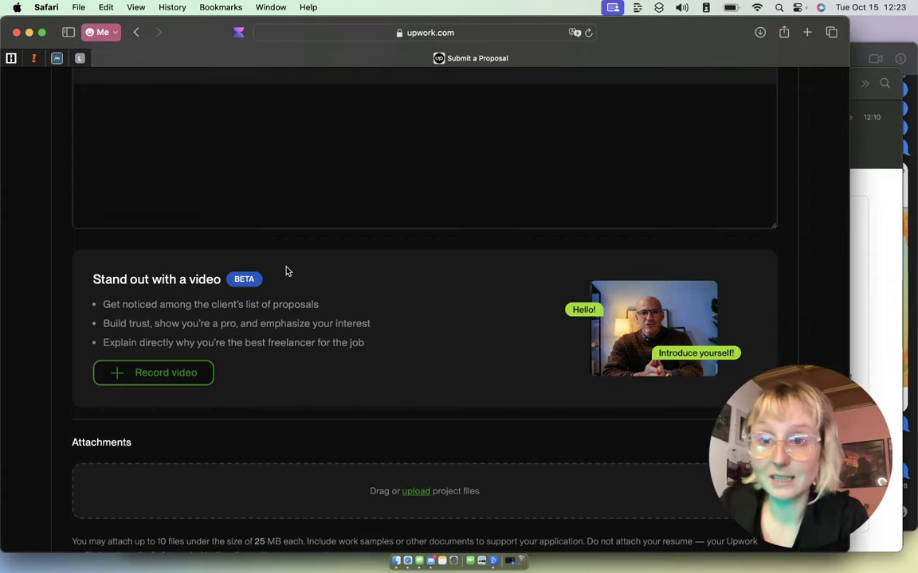
pyautogui.scroll(10, 287, 271)
pyautogui.scroll(3, 286, 272)
pyautogui.scroll(10, 287, 271)
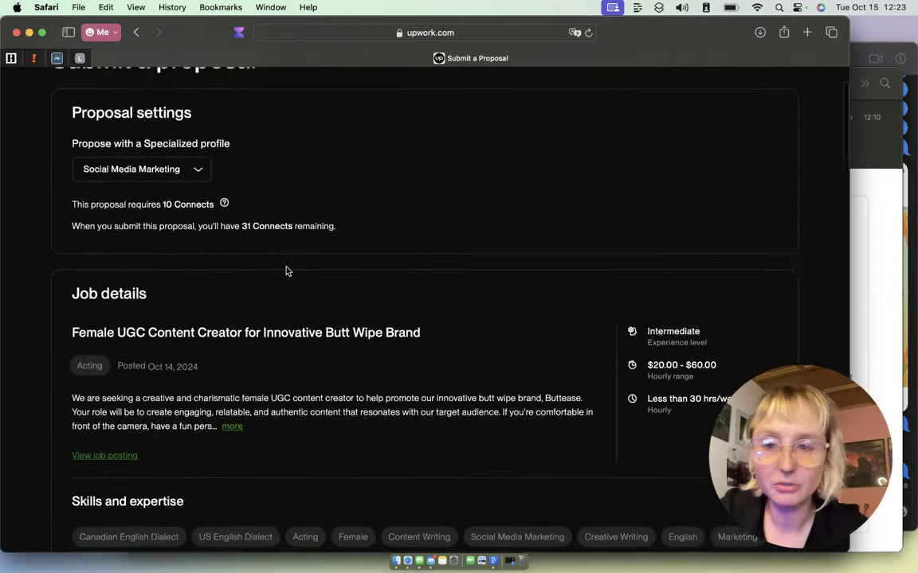
pyautogui.scroll(1, 287, 269)
pyautogui.scroll(-1, 283, 266)
pyautogui.scroll(-5, 284, 266)
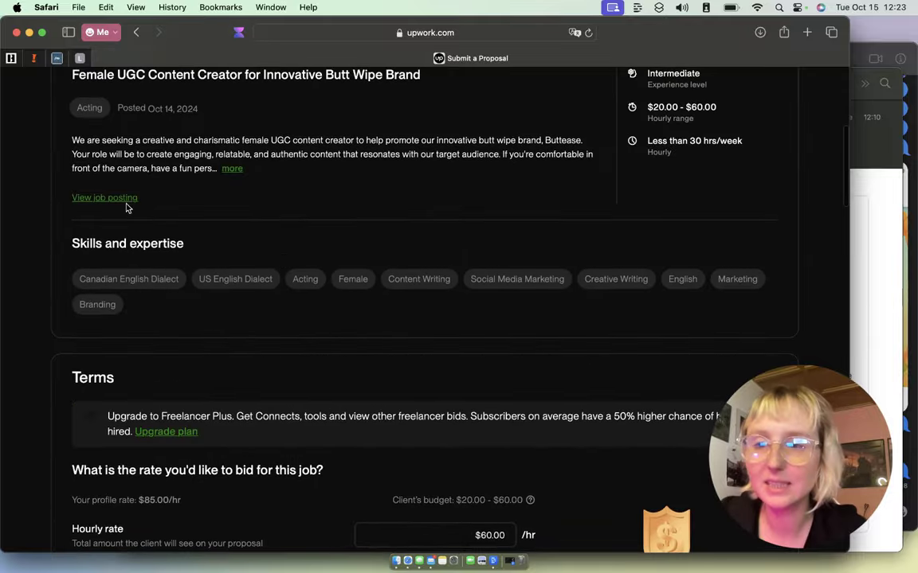
# Open the full job posting in a new tab, read it, and return to the proposal form.
pyautogui.rightClick(125, 207)
pyautogui.click(139, 210)
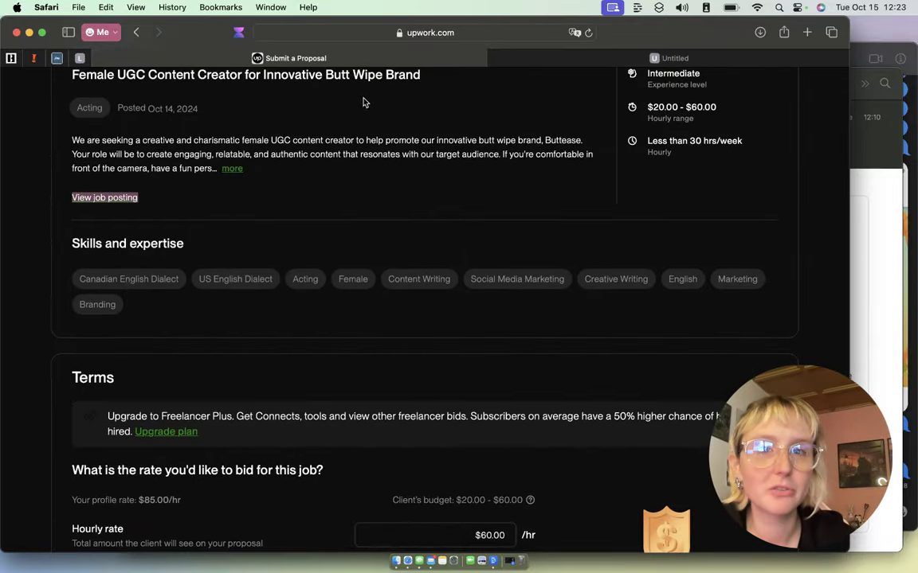
pyautogui.click(502, 58)
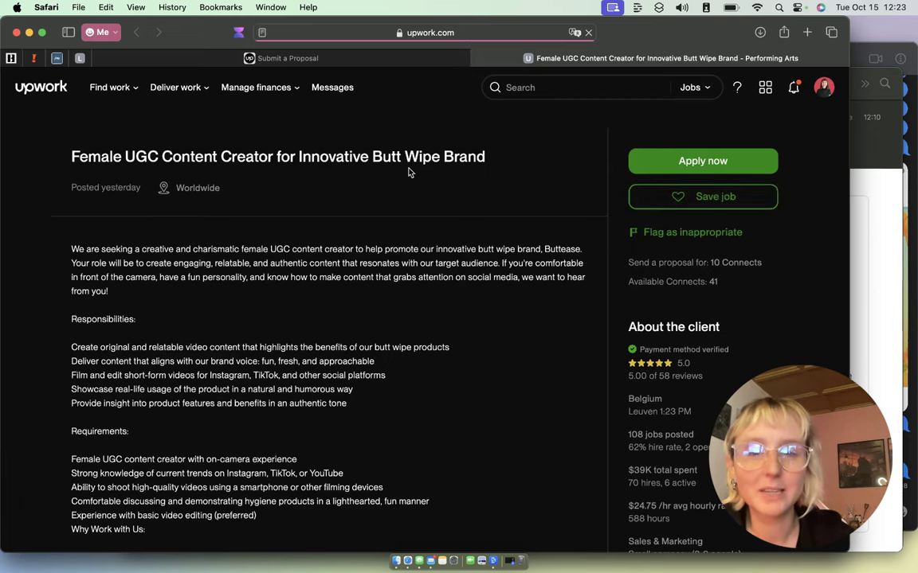
pyautogui.scroll(-3, 409, 171)
pyautogui.scroll(-3, 409, 171)
pyautogui.scroll(-5, 408, 171)
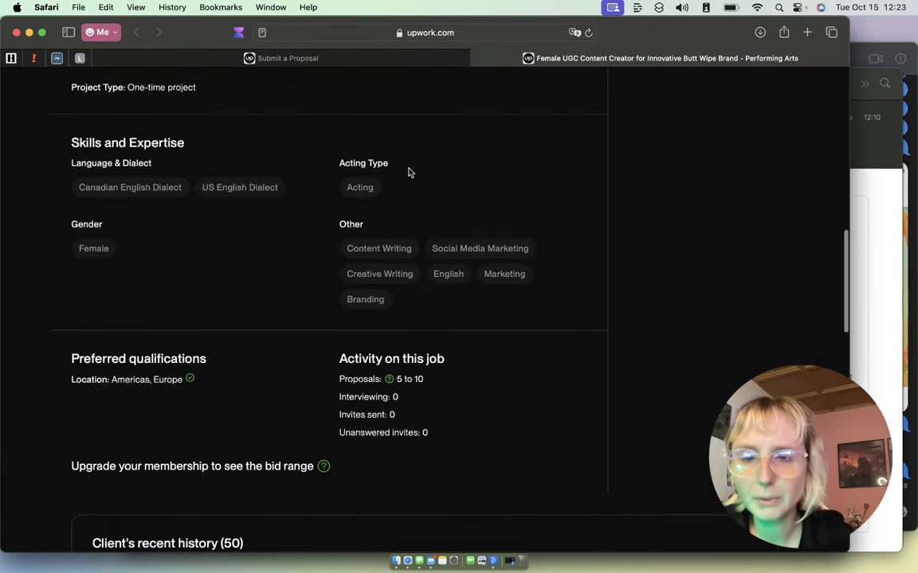
pyautogui.scroll(-2, 409, 171)
pyautogui.scroll(-4, 409, 172)
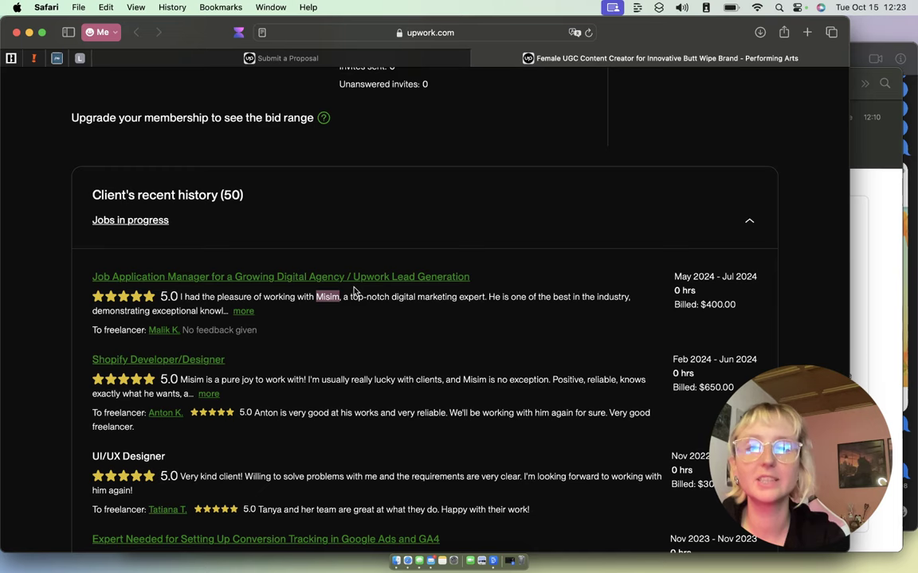
pyautogui.click(371, 58)
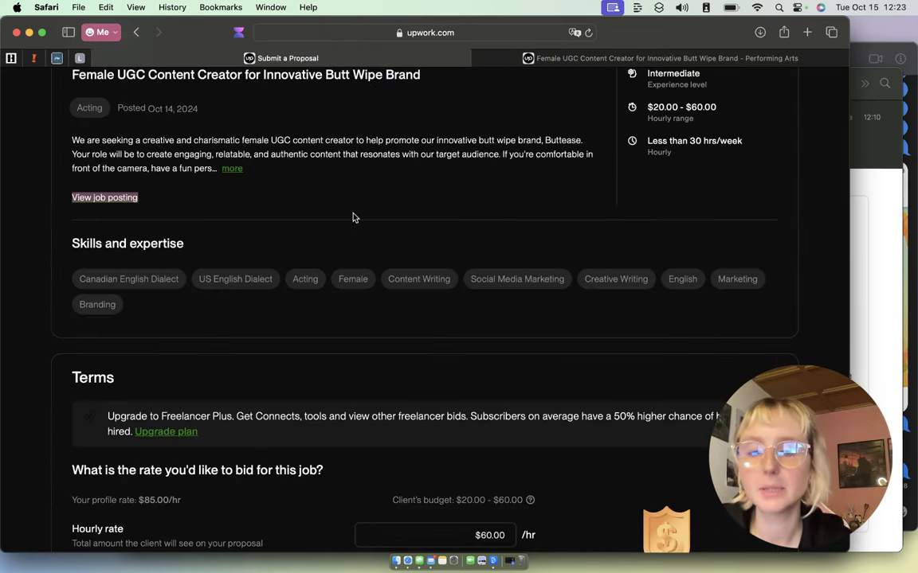
pyautogui.scroll(-15, 354, 217)
# Write the cover letter's opening greeting to the client about bringing the FUN into their content.
pyautogui.scroll(-3, 352, 215)
pyautogui.scroll(-2, 352, 215)
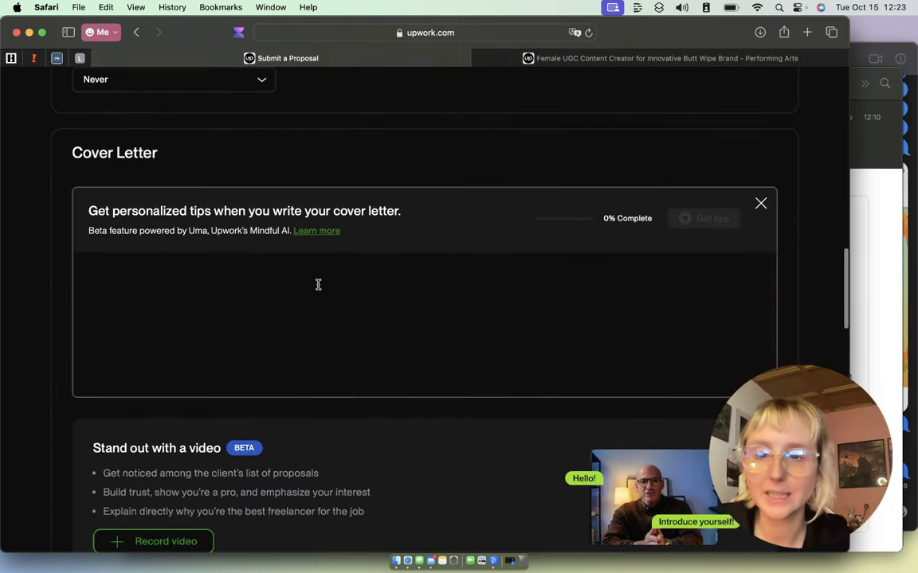
pyautogui.click(318, 284)
pyautogui.write('Hey M')
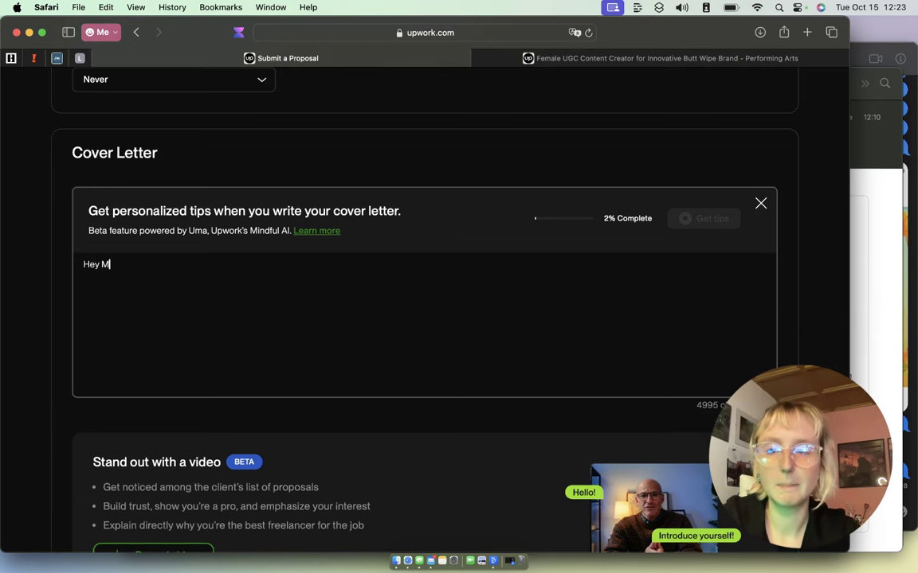
pyautogui.write("isim, let's bring the fun back to you")
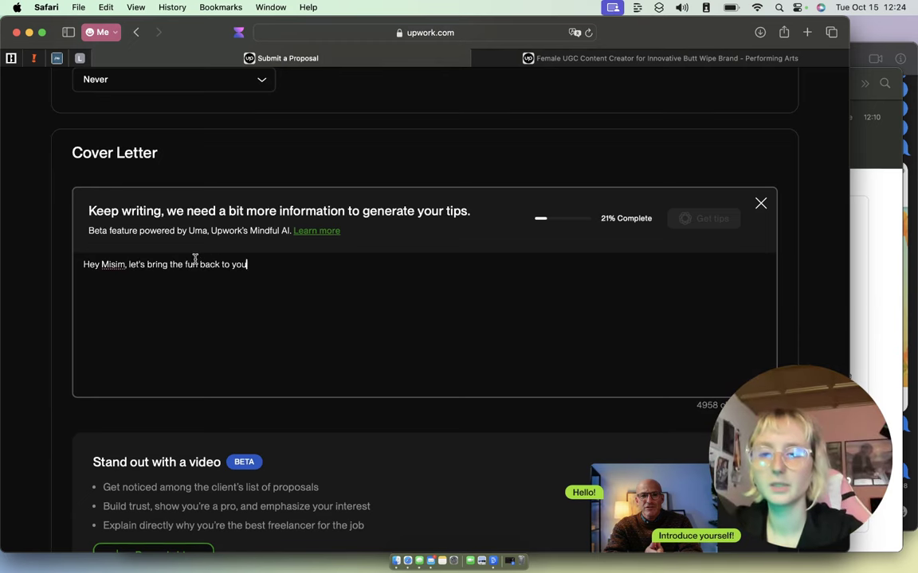
pyautogui.moveTo(192, 263); pyautogui.dragTo(282, 263)
pyautogui.write('FU')
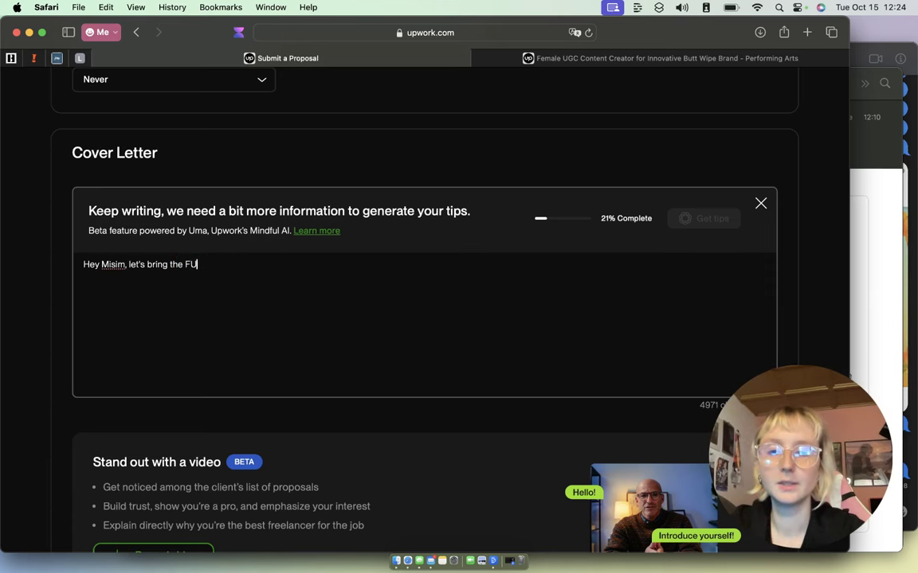
pyautogui.write('N into your social medi')
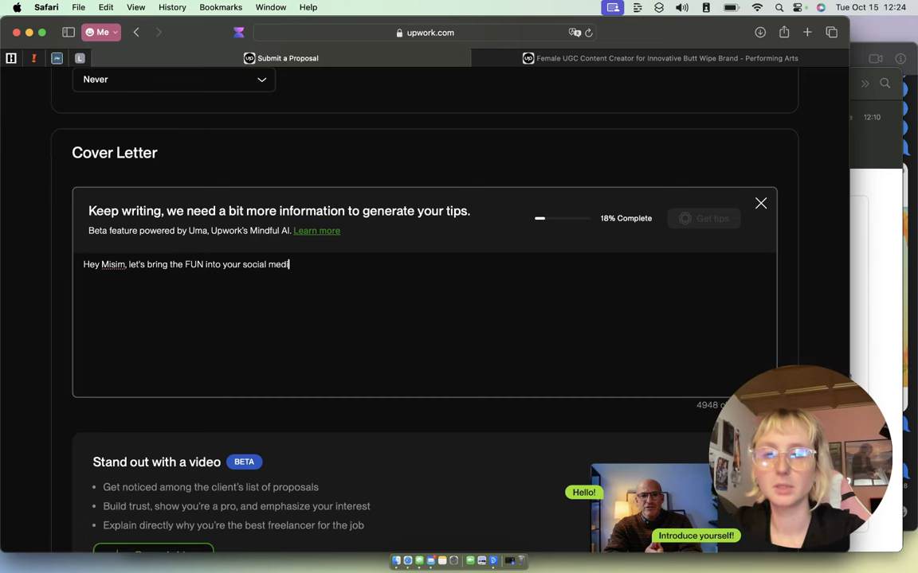
pyautogui.write('a content!!')
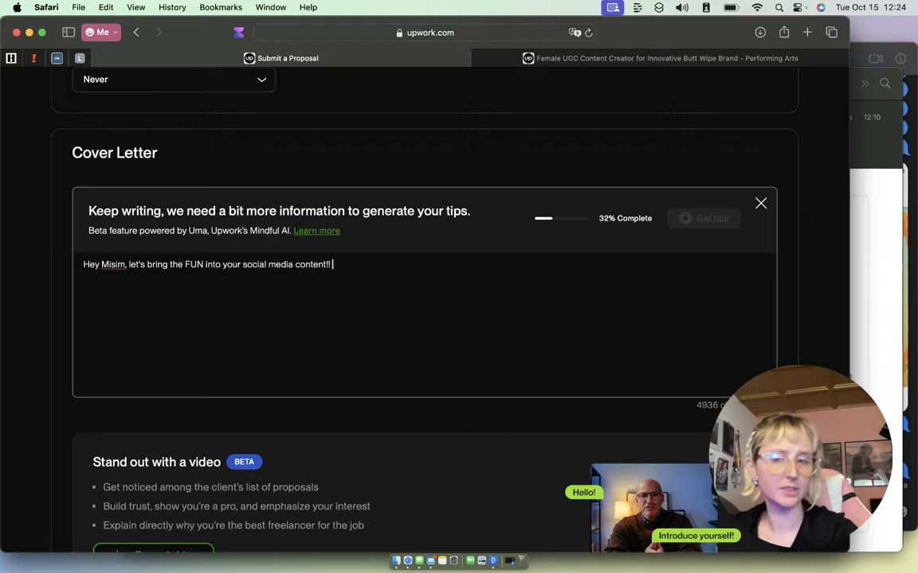
# Reread the job posting, highlighting 'fun personality', then go back to the proposal.
pyautogui.click(512, 59)
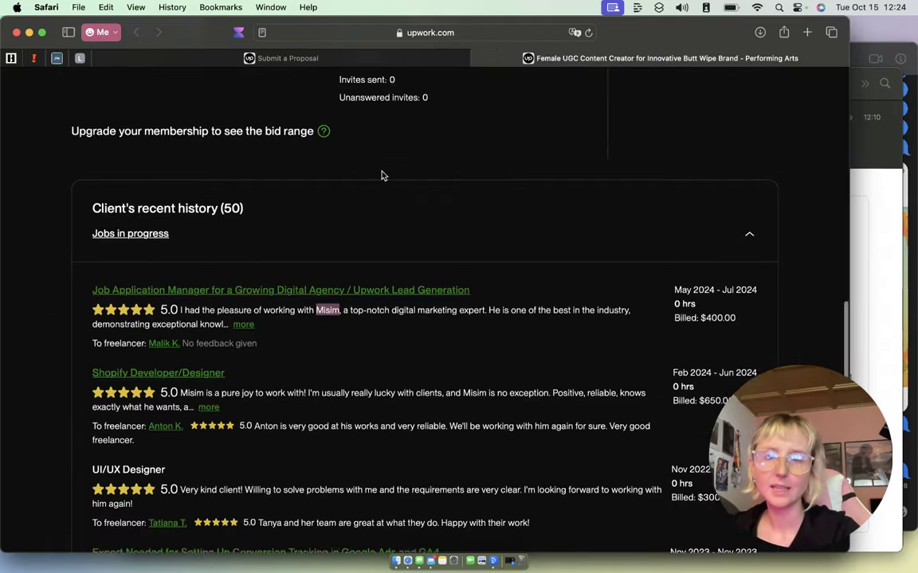
pyautogui.scroll(10, 381, 174)
pyautogui.scroll(1, 381, 175)
pyautogui.scroll(3, 381, 175)
pyautogui.scroll(2, 381, 175)
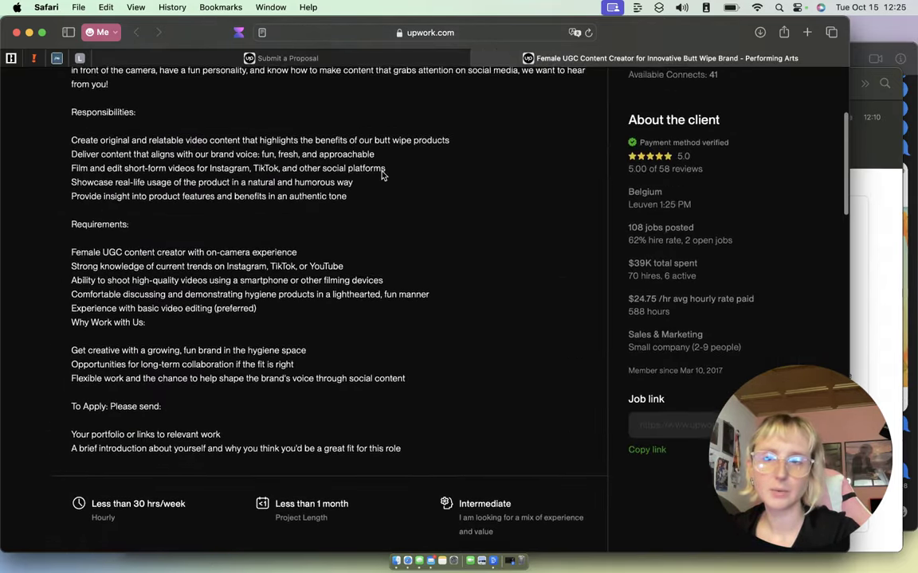
pyautogui.scroll(1, 380, 175)
pyautogui.scroll(1, 380, 175)
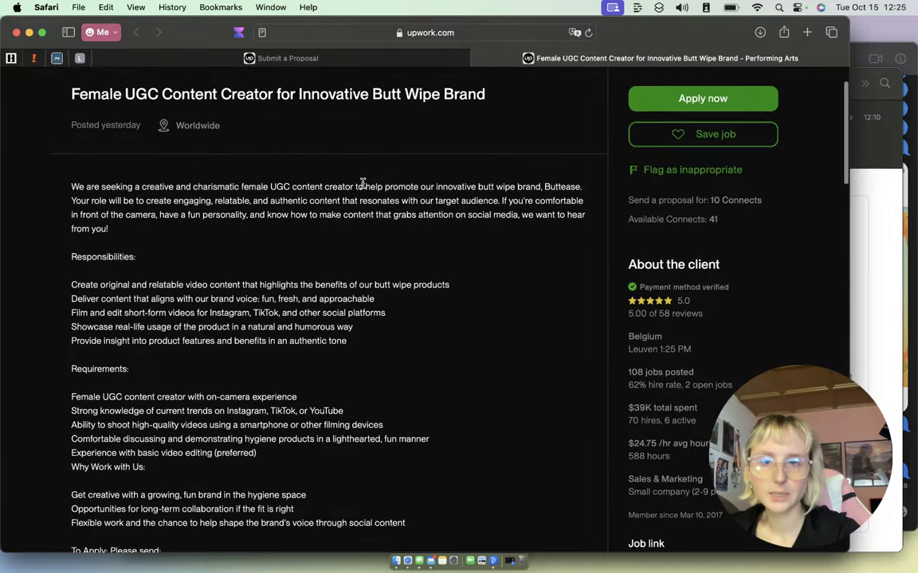
pyautogui.moveTo(188, 214); pyautogui.dragTo(248, 214)
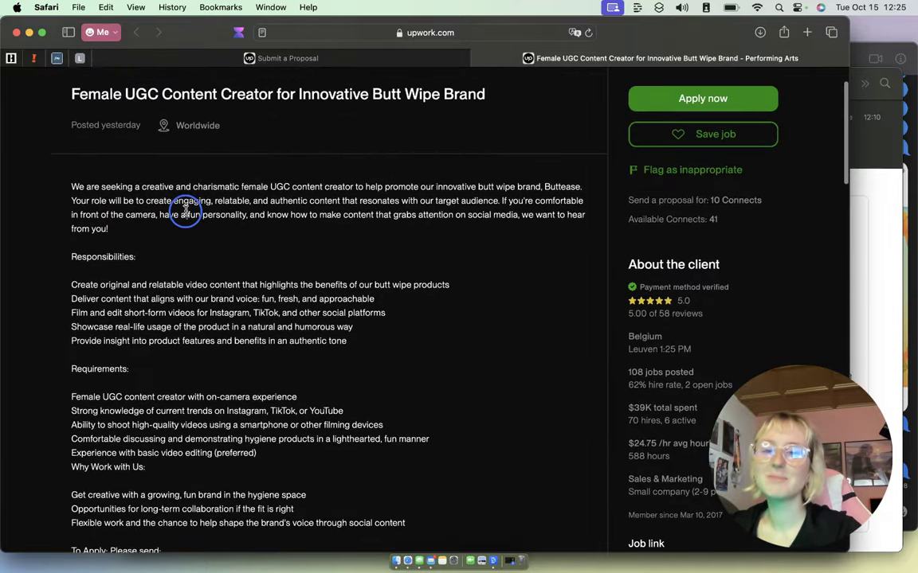
pyautogui.click(297, 58)
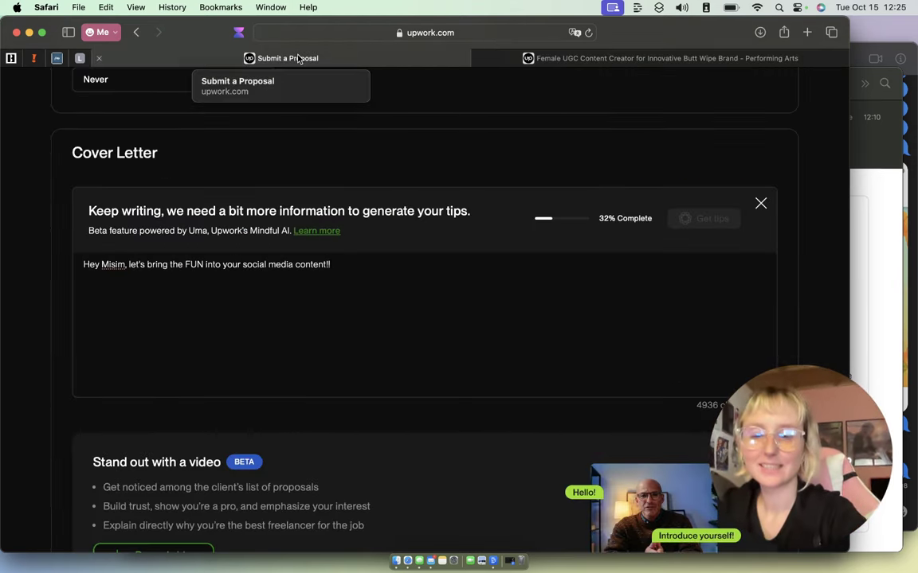
# Start a cover letter video, allow camera and microphone access, and advance to recording.
pyautogui.scroll(-5, 406, 308)
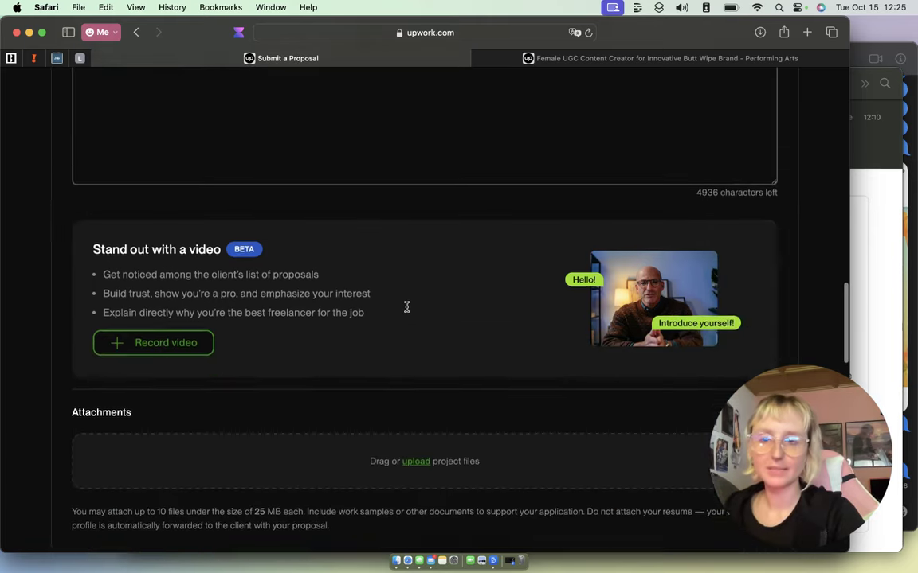
pyautogui.click(209, 253)
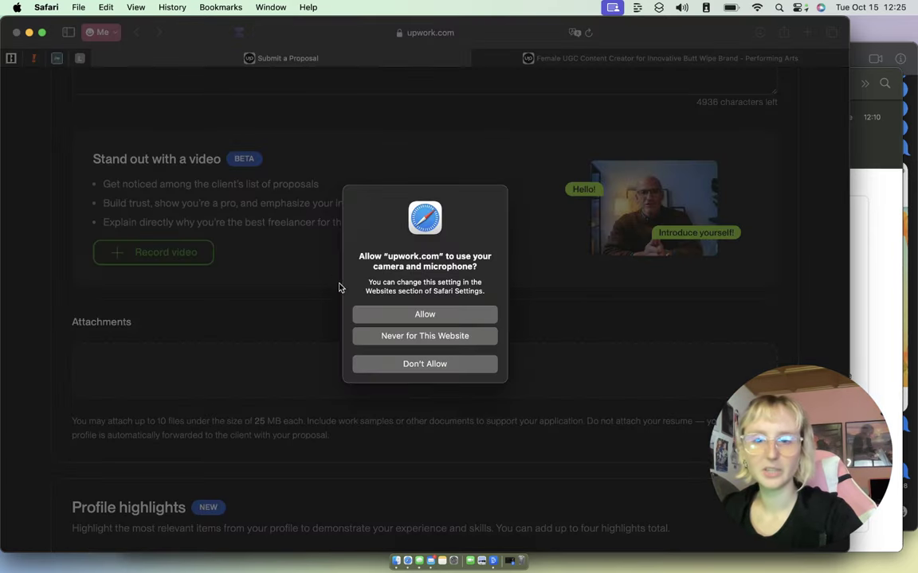
pyautogui.click(370, 313)
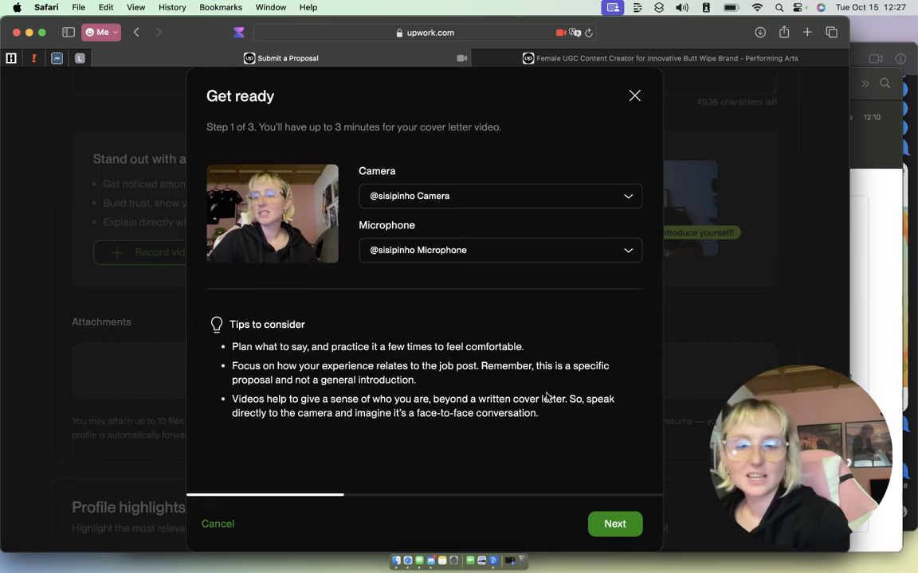
pyautogui.click(598, 524)
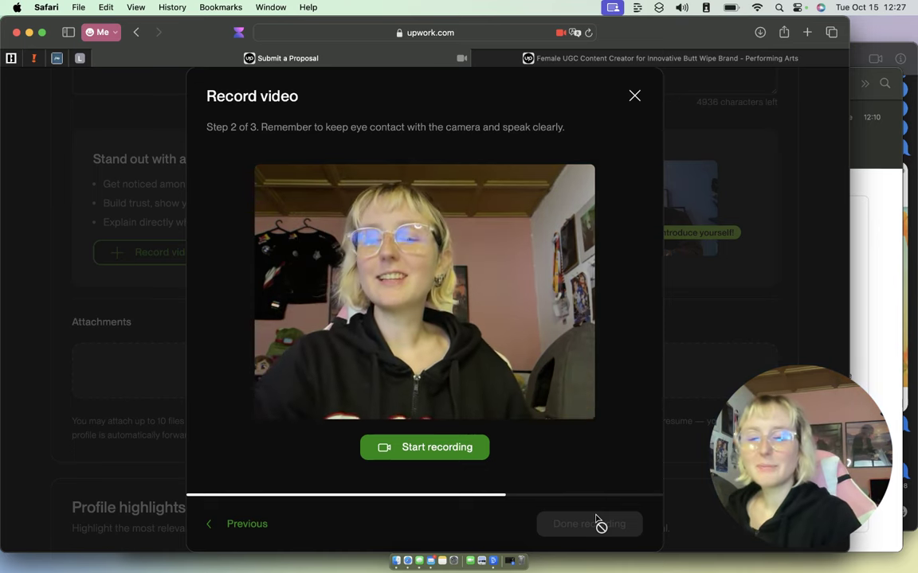
# Record and stop a first video take, then begin a second take.
pyautogui.click(479, 460)
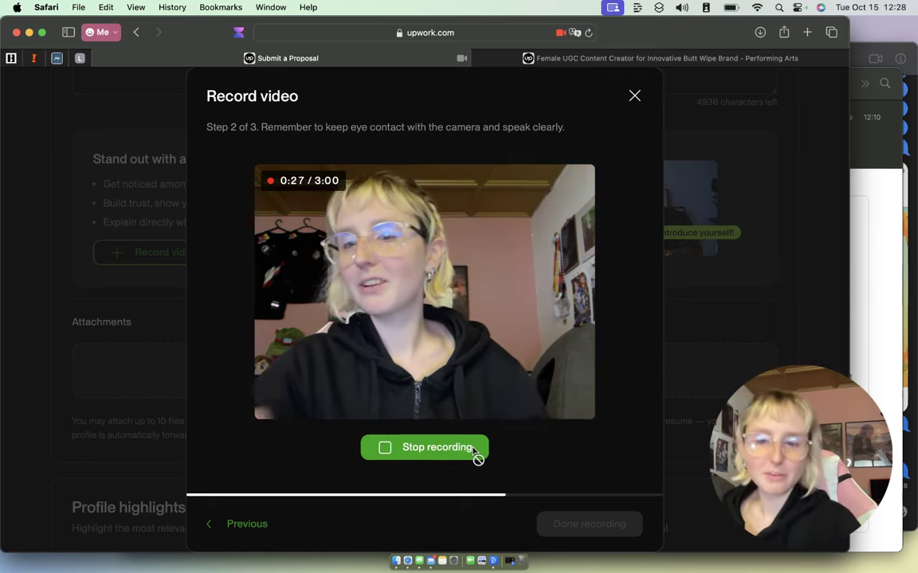
pyautogui.click(392, 452)
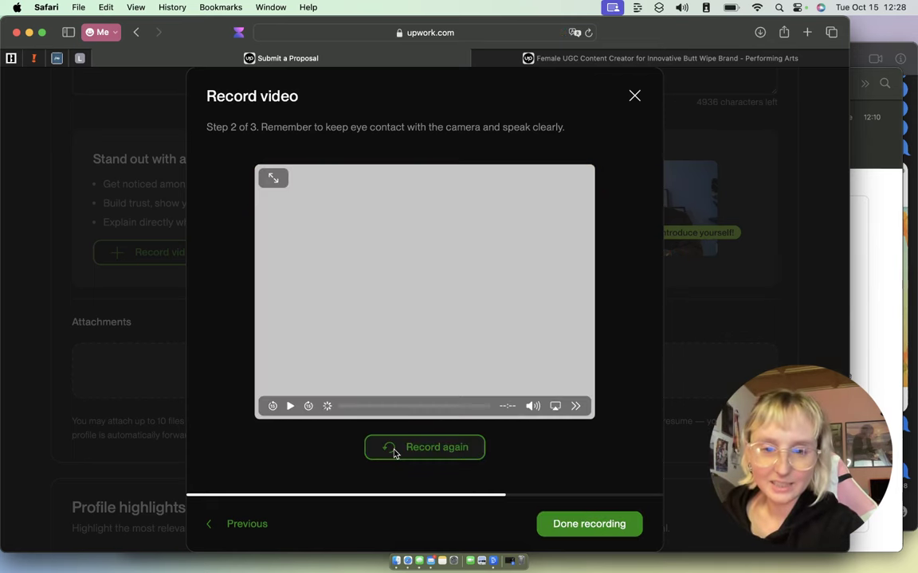
pyautogui.click(394, 450)
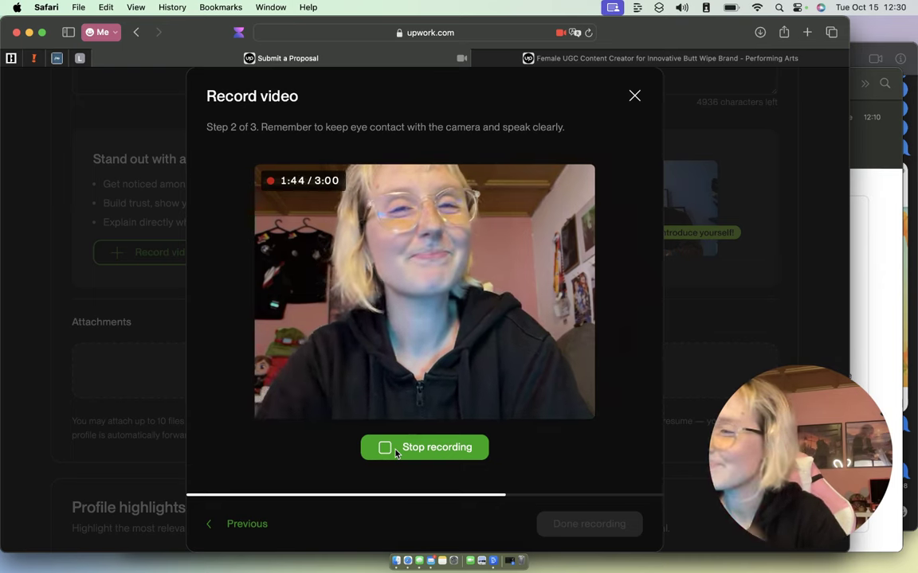
# Stop recording the second take of the cover letter video.
pyautogui.click(395, 451)
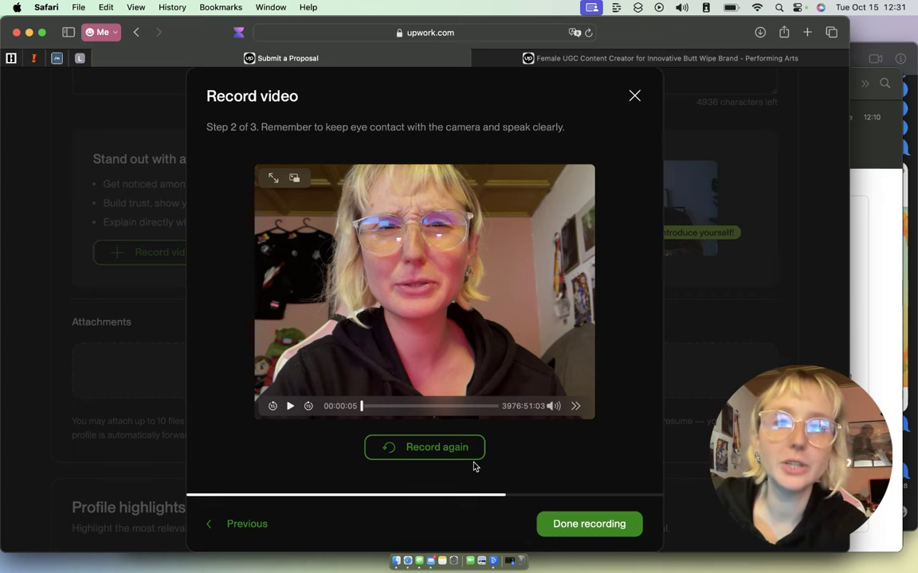
# Accept the second take and reach the thumbnail selection step.
pyautogui.click(552, 519)
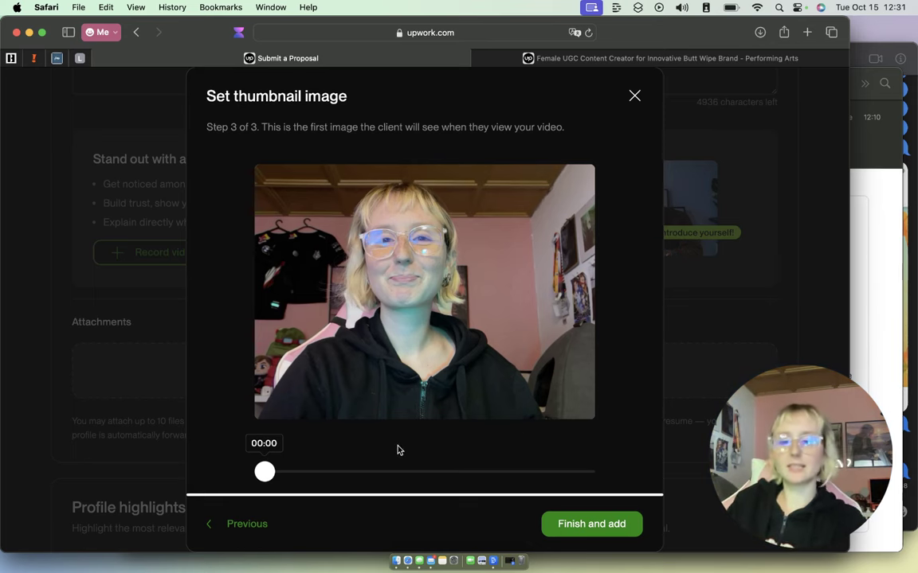
# Move the thumbnail slider to a different frame and add the video to the proposal.
pyautogui.moveTo(264, 471)
pyautogui.mouseDown()
pyautogui.moveTo(583, 471)
pyautogui.moveTo(110, 460)
pyautogui.mouseUp()
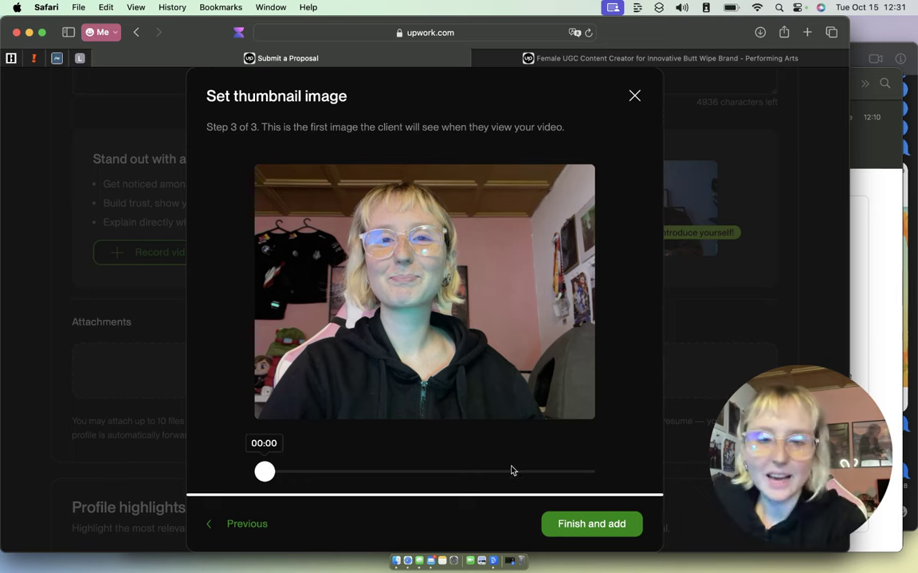
pyautogui.click(570, 528)
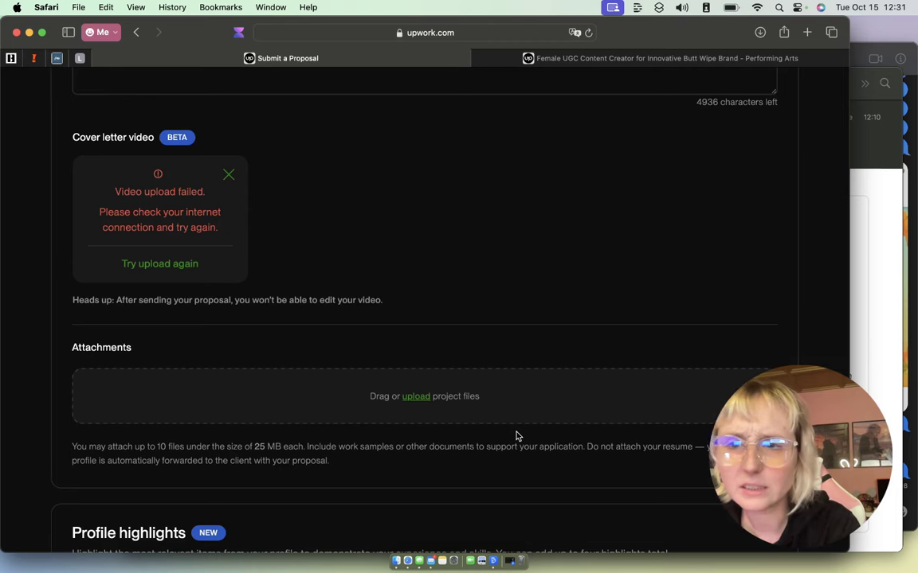
# Retry the failed video upload, reconnect to a known Wi-Fi network, and retry again.
pyautogui.click(192, 263)
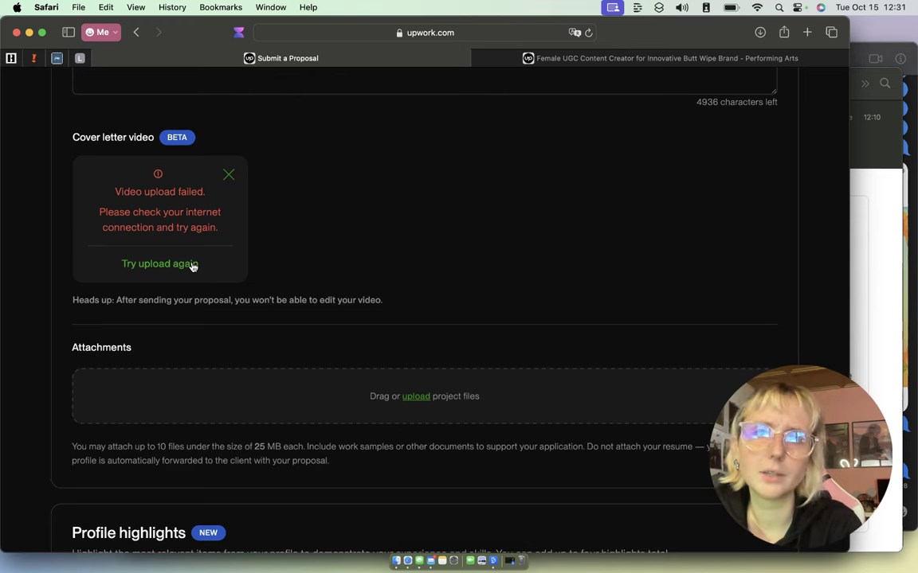
pyautogui.click(192, 265)
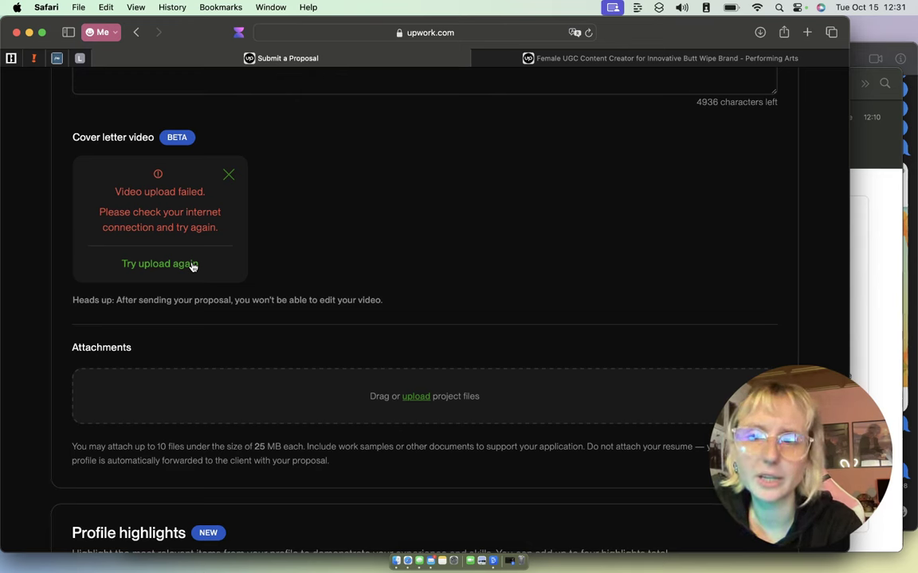
pyautogui.click(192, 265)
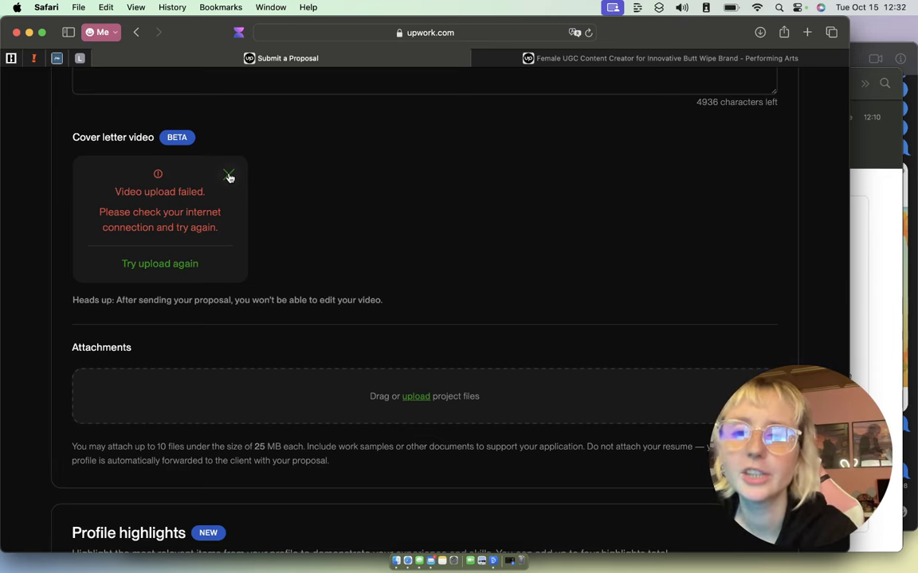
pyautogui.click(757, 7)
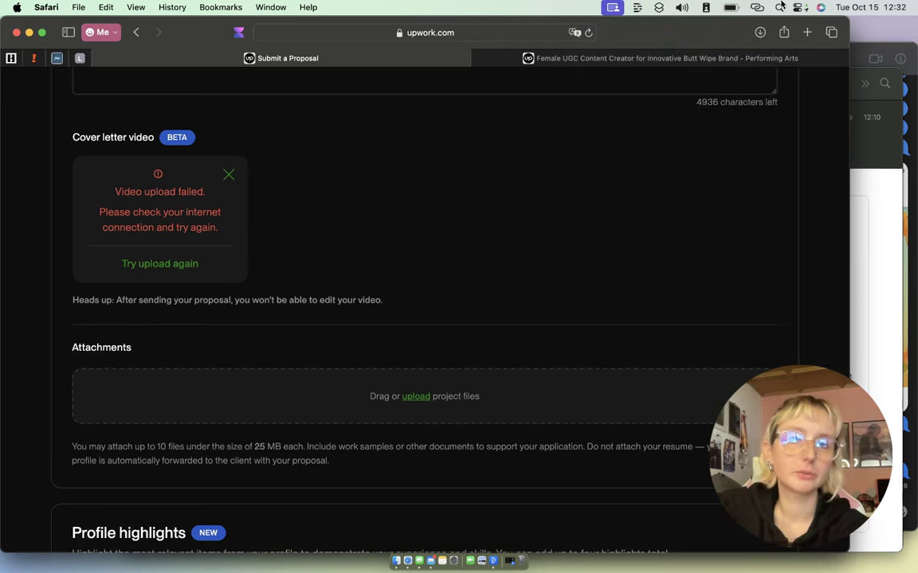
pyautogui.click(679, 113)
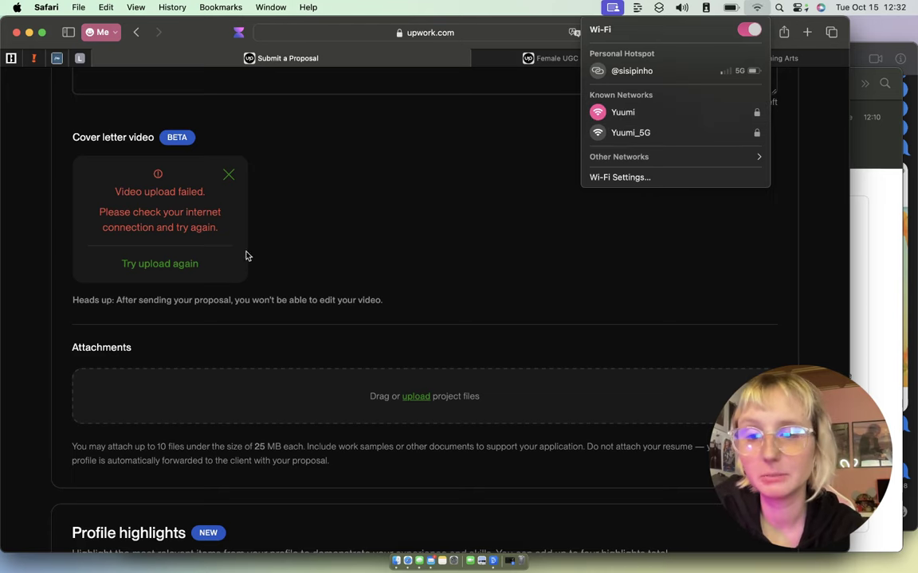
pyautogui.click(201, 268)
# Delete the failed cover letter video and add a re-recorded video to the proposal.
pyautogui.click(228, 175)
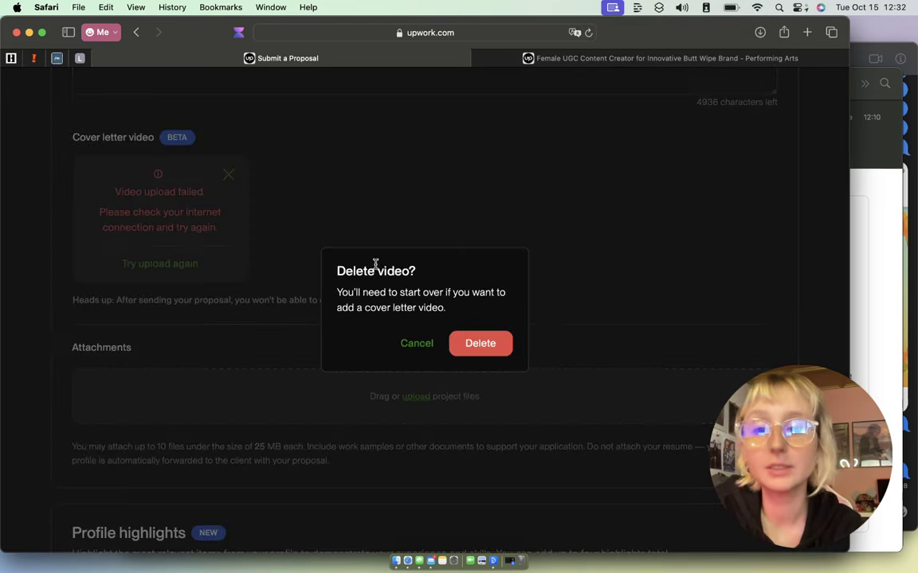
pyautogui.click(462, 337)
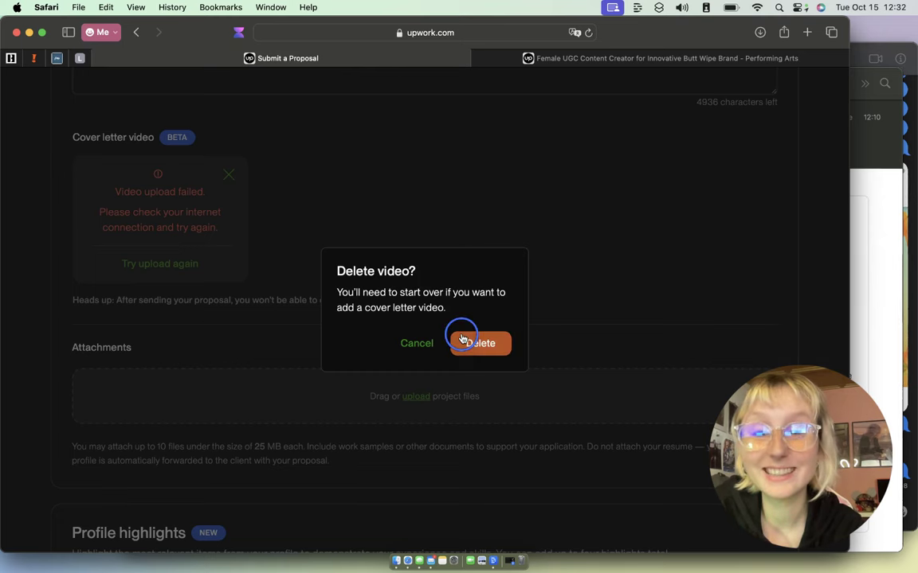
pyautogui.click(588, 522)
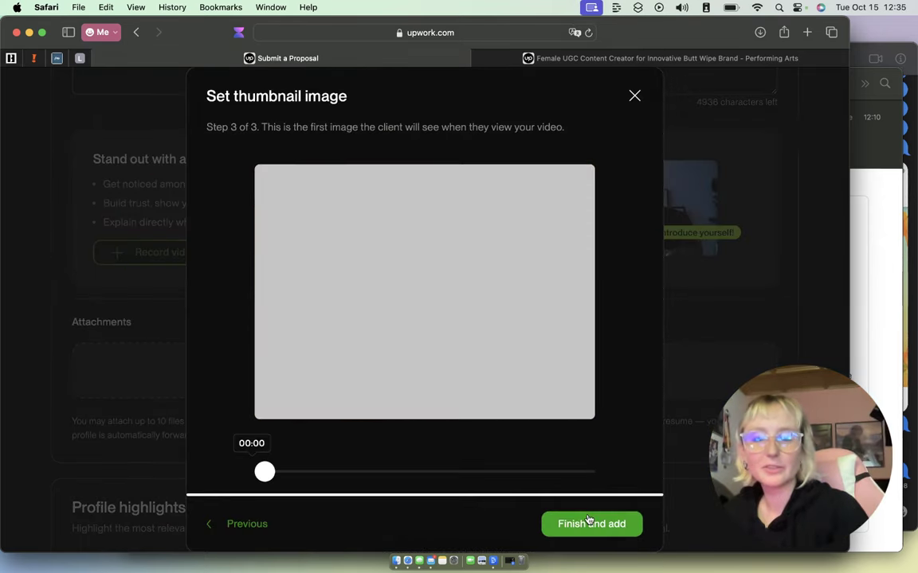
pyautogui.click(635, 526)
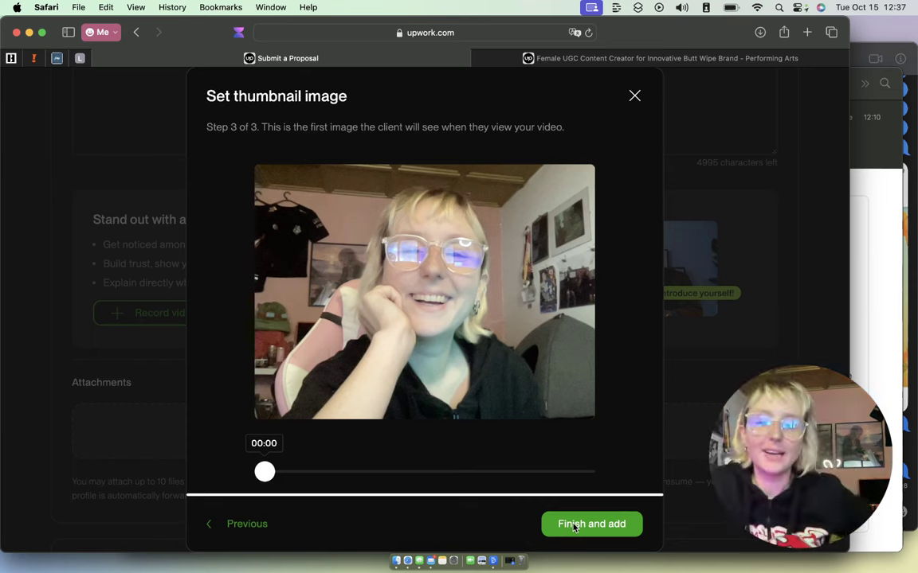
pyautogui.click(574, 526)
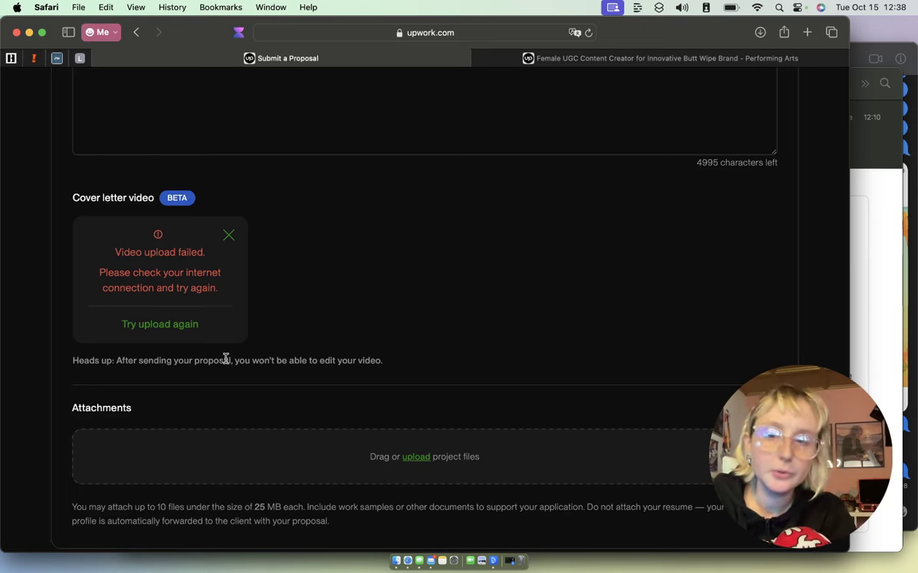
# Retry the upload and add a cover letter paragraph explaining the video didn't work with Upwork.
pyautogui.click(188, 336)
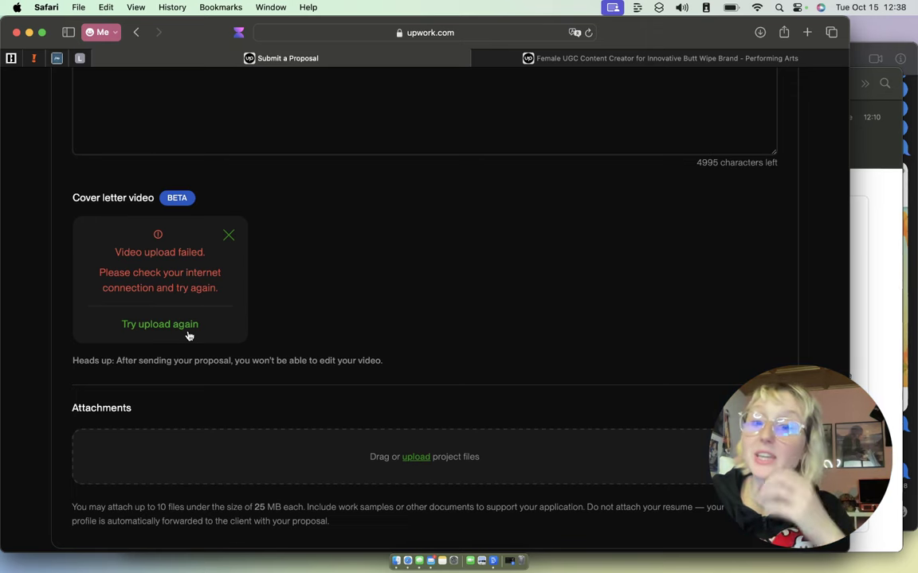
pyautogui.hotkey('shift', 'Tab')
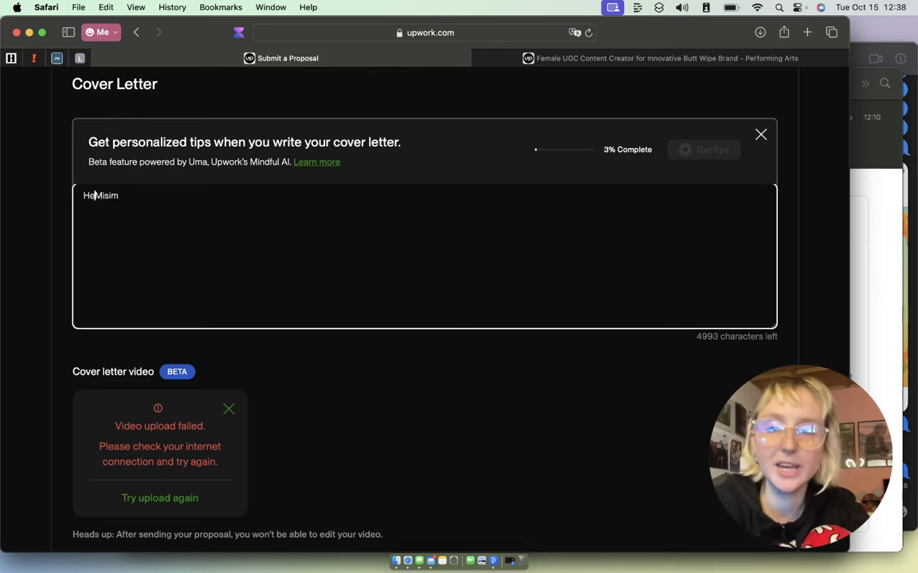
pyautogui.write('y')
pyautogui.press('super+Right')
pyautogui.write('- ')
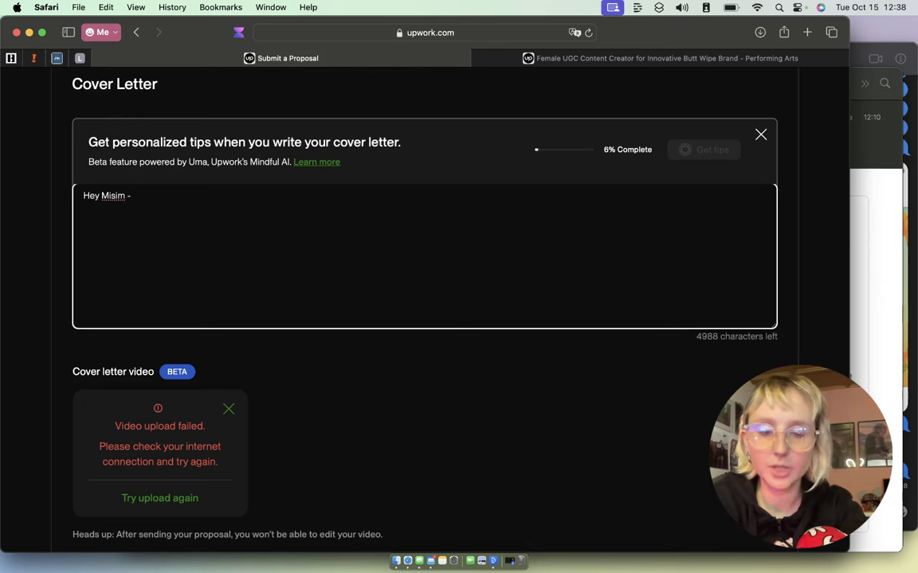
pyautogui.write(' I tried sending')
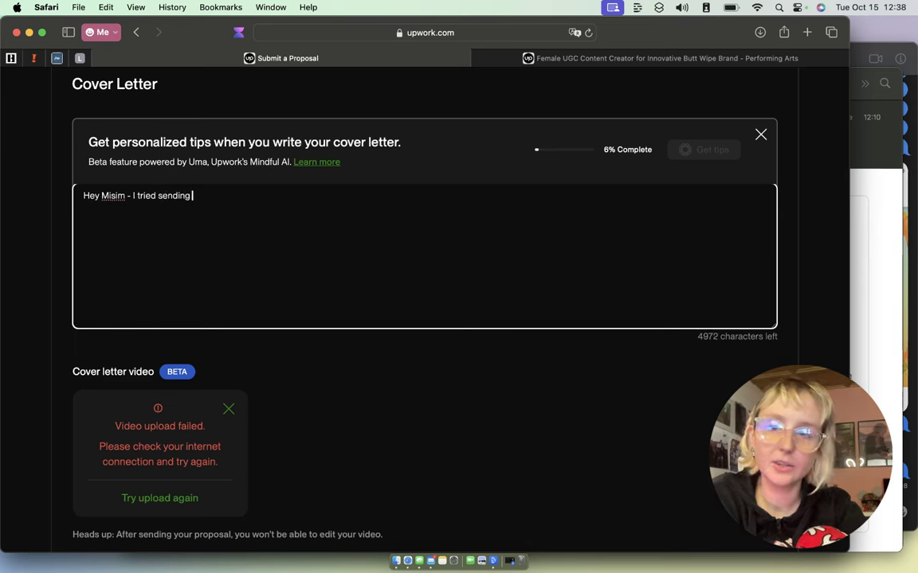
pyautogui.write('you a video ')
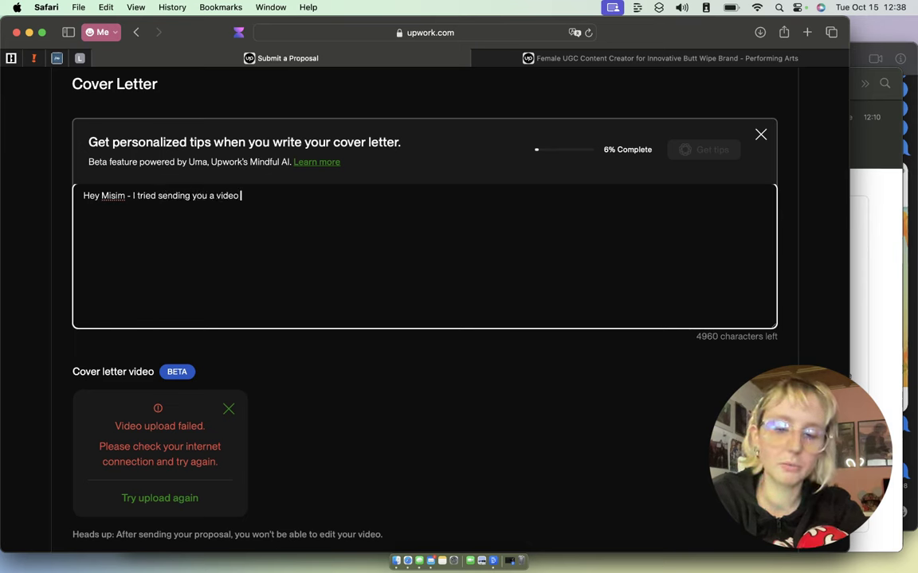
pyautogui.write("but I don't think")
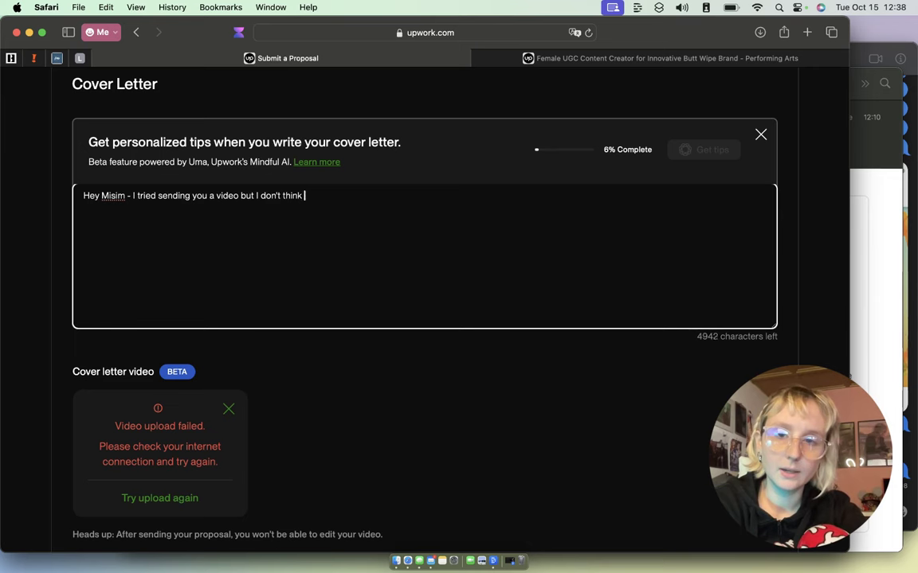
pyautogui.write("it's work")
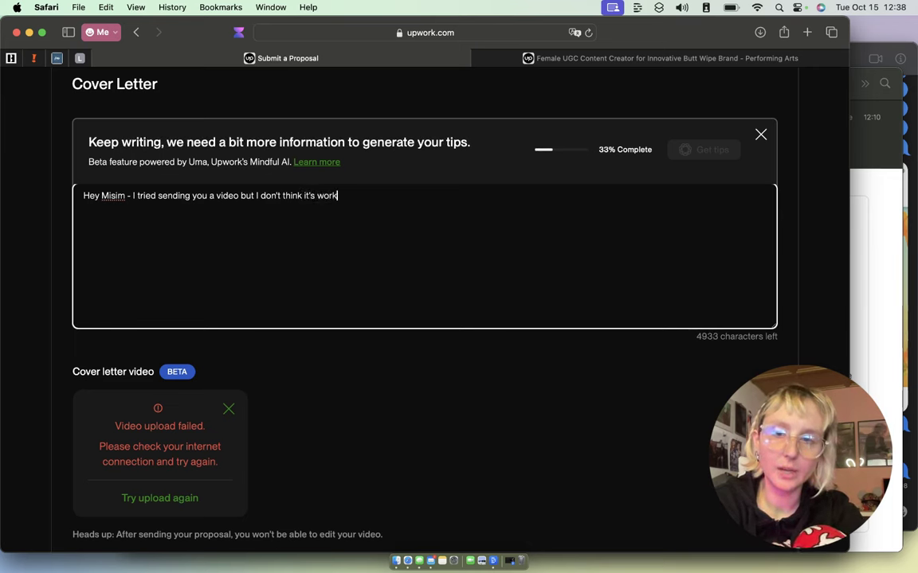
pyautogui.write('ing with ')
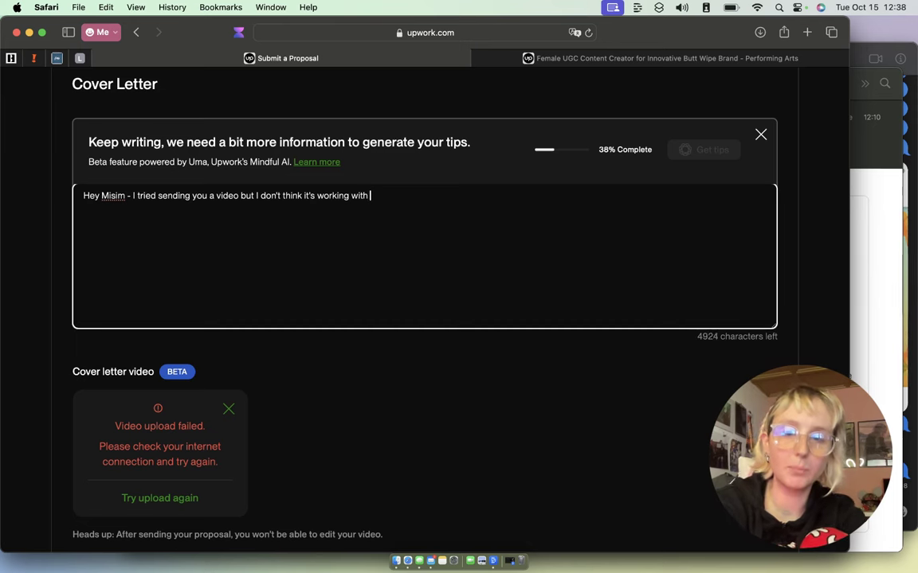
pyautogui.write("Upwork 😅 anyway, I'm ")
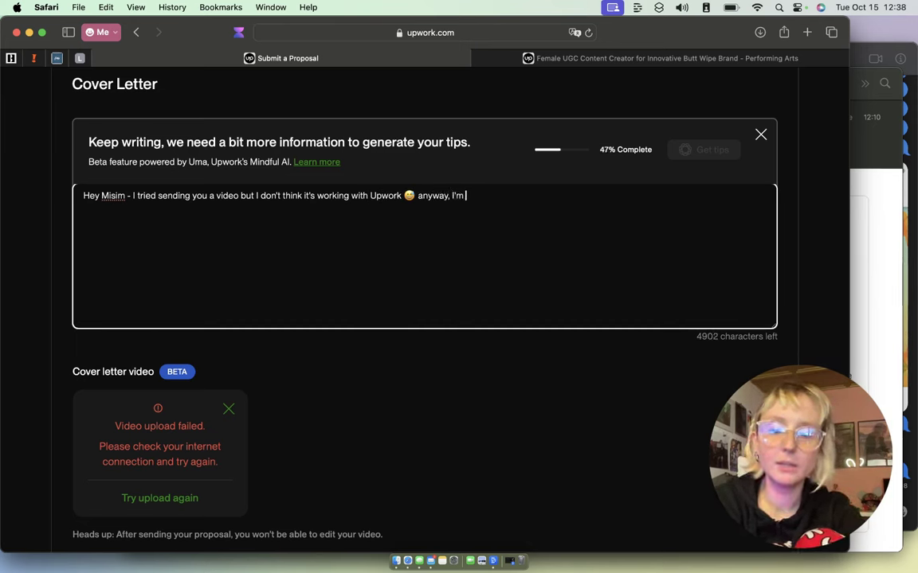
pyautogui.write('here to make your social')
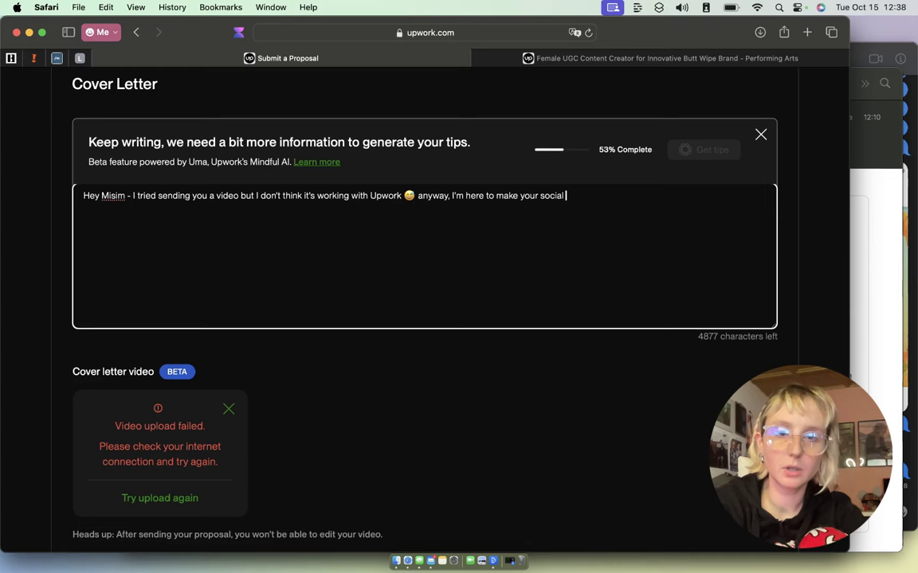
pyautogui.write('media FUN ')
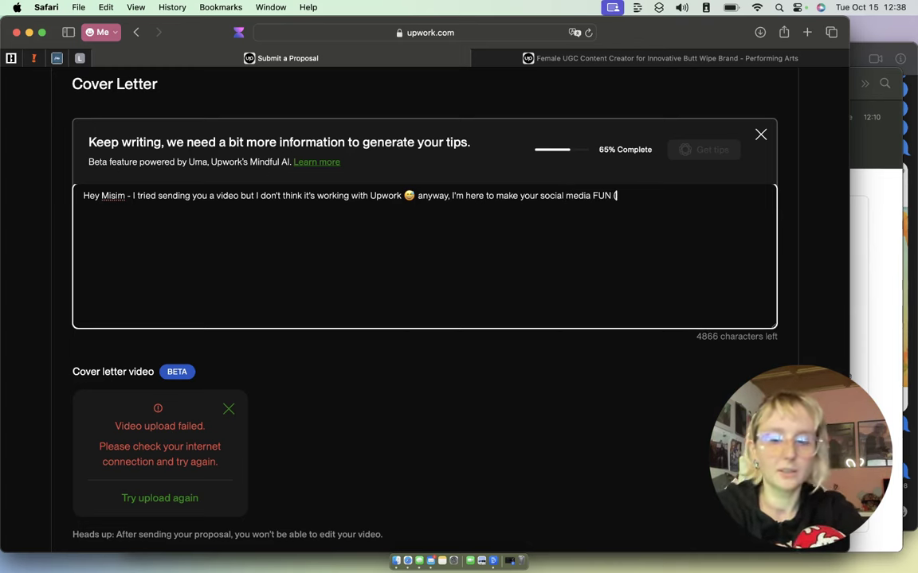
pyautogui.write("(that'")
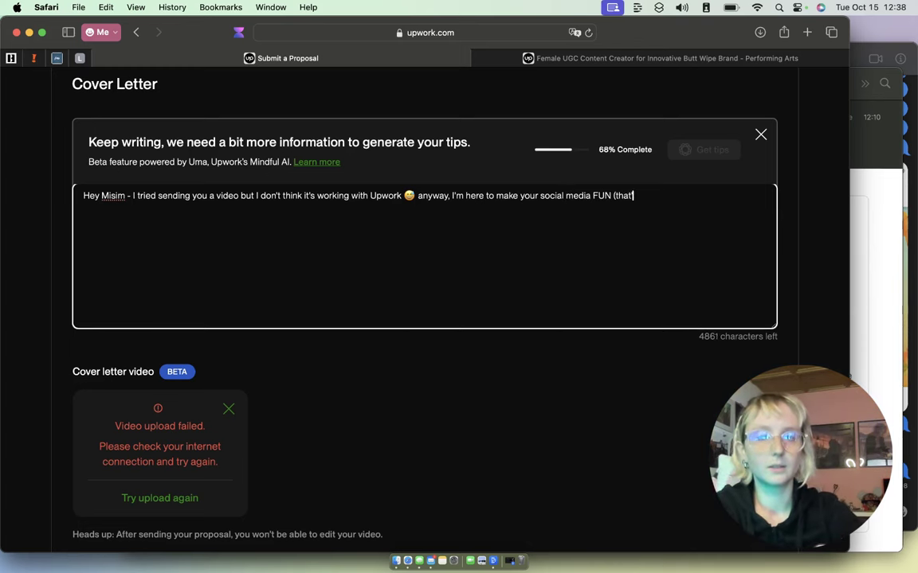
pyautogui.write('s literal')
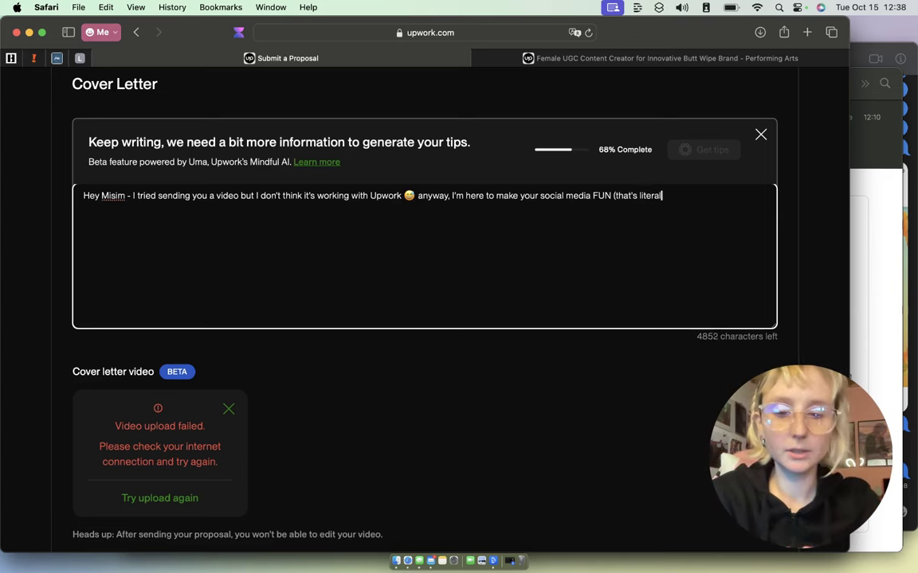
pyautogui.write('ly mymo')
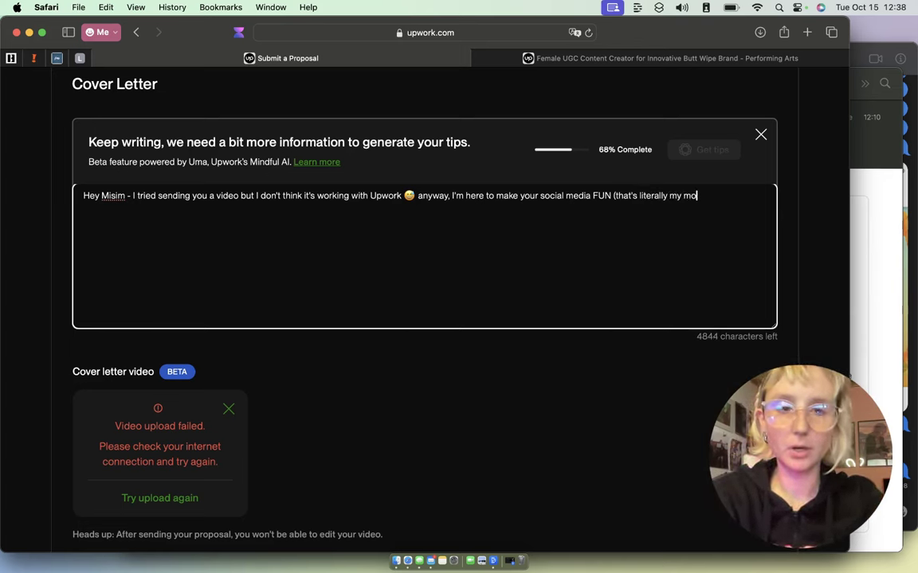
pyautogui.write('tto) and am no s')
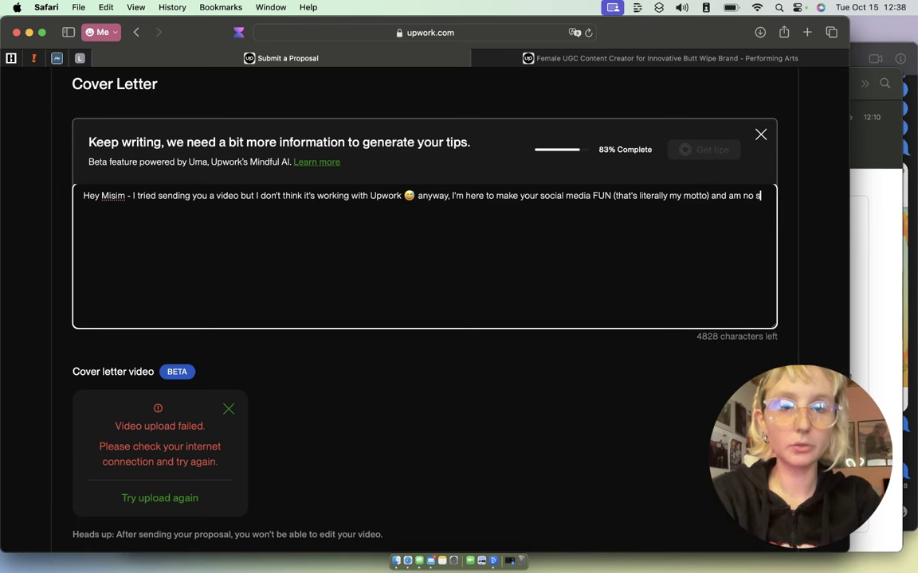
pyautogui.write('tranger to')
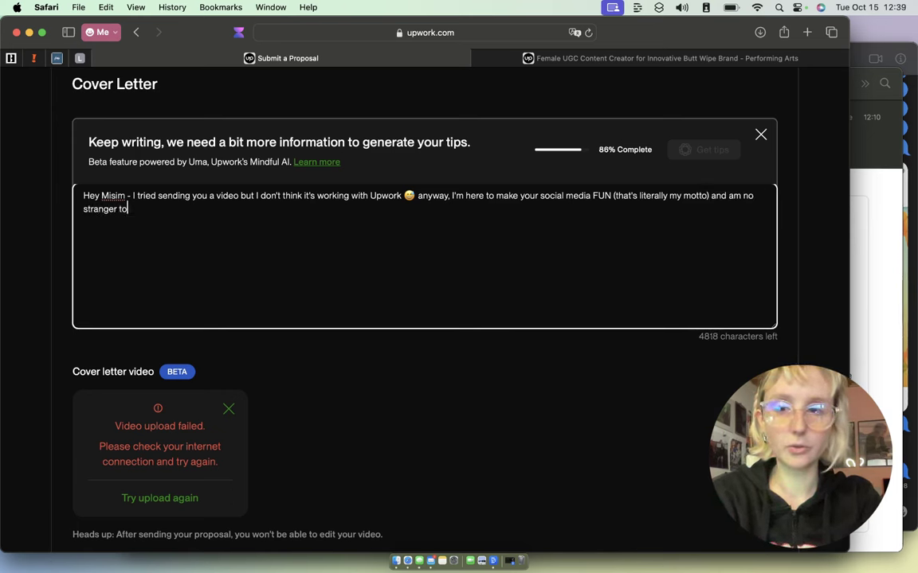
pyautogui.write(' weird/')
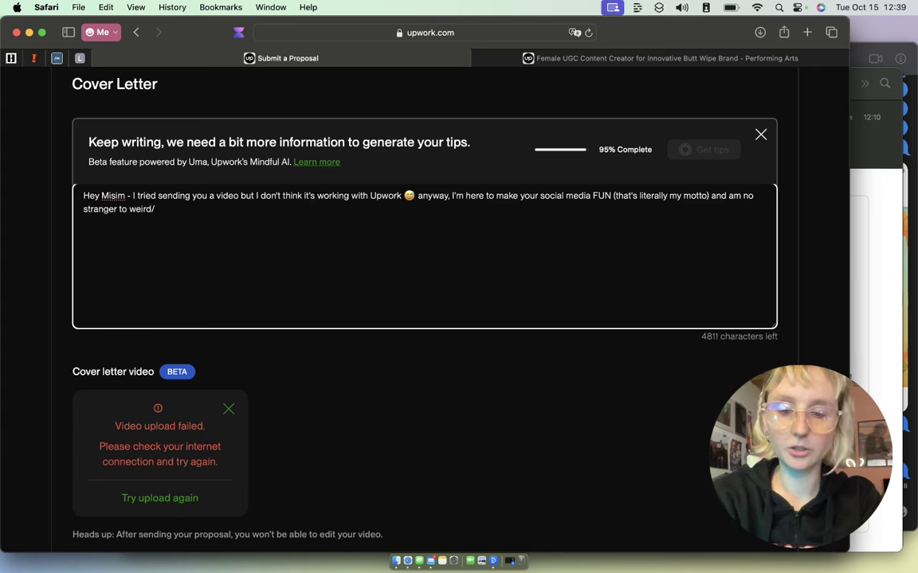
pyautogui.write('taboo prod')
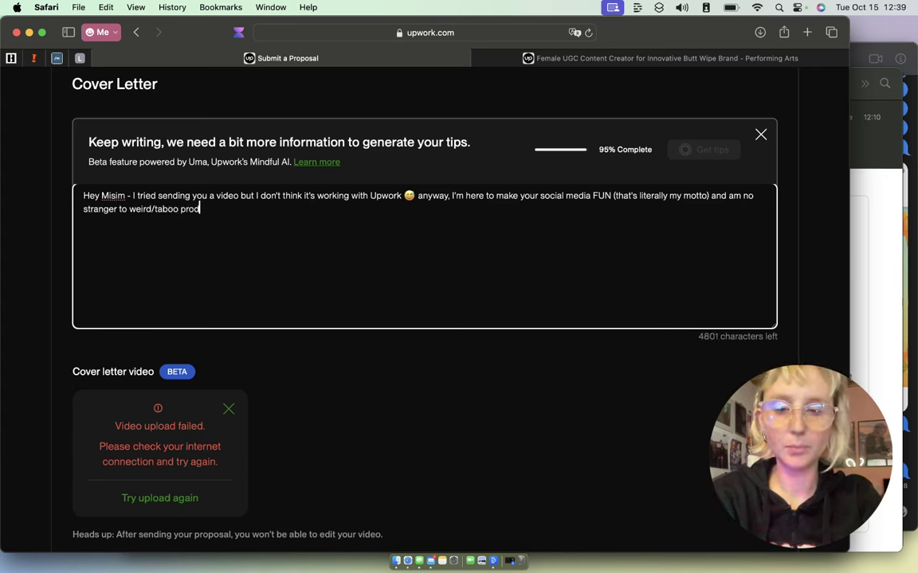
pyautogui.write('ts - I')
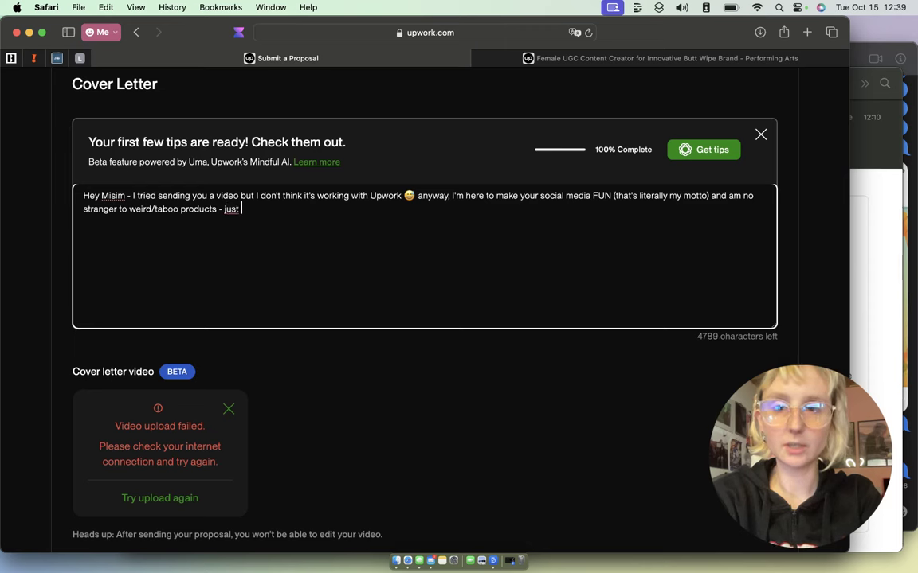
pyautogui.press('BackSpace')
pyautogui.write("ar I've")
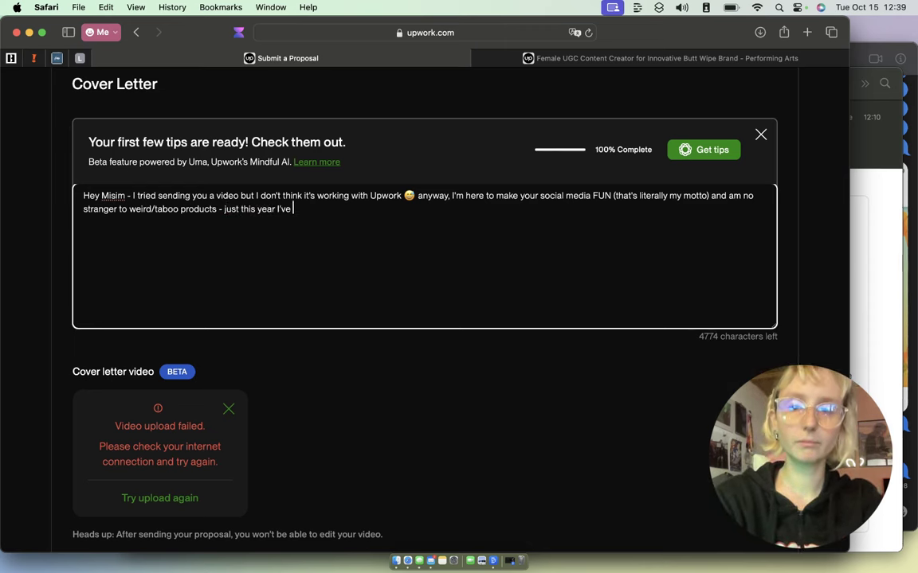
pyautogui.write(' worked with')
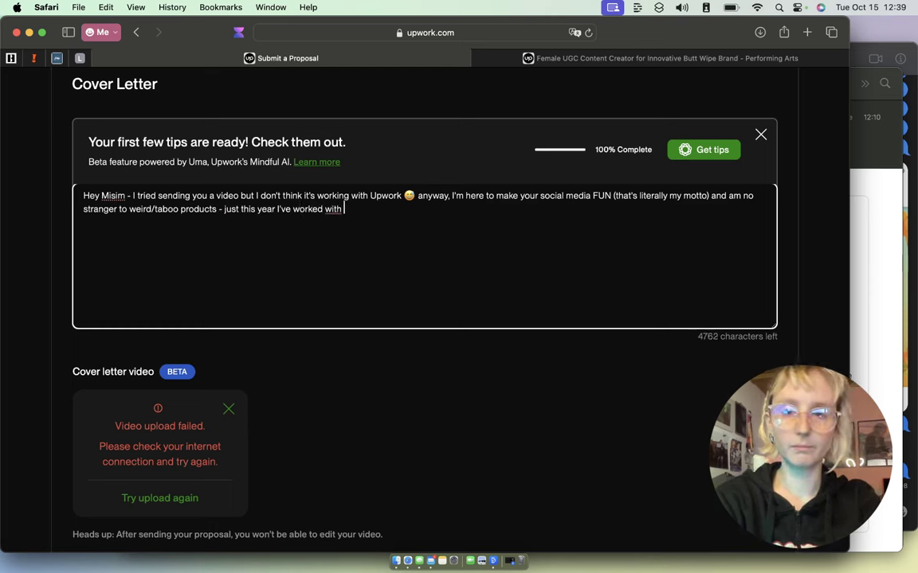
pyautogui.write('both far')
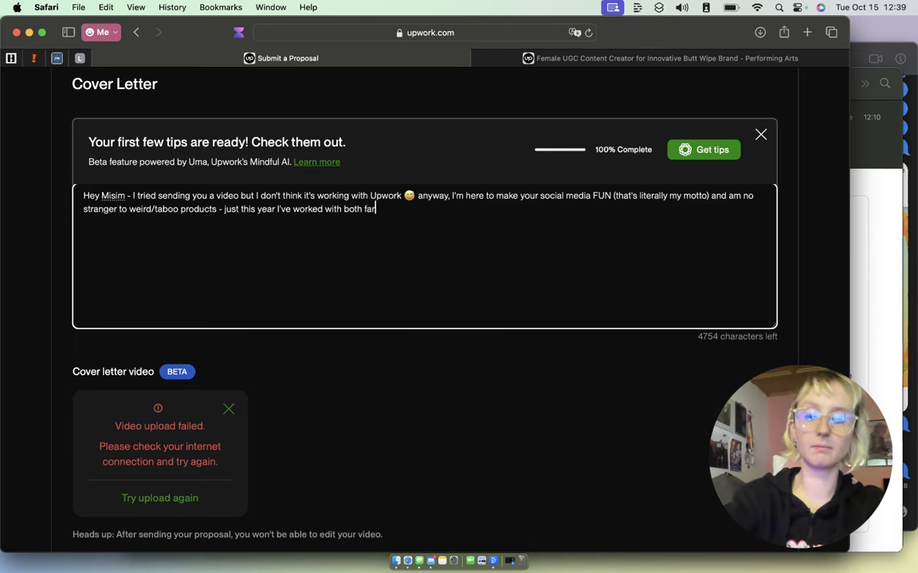
pyautogui.press('BackSpace')
pyautogui.press('BackSpace')
pyautogui.press('BackSpace')
pyautogui.write('a fart filter')
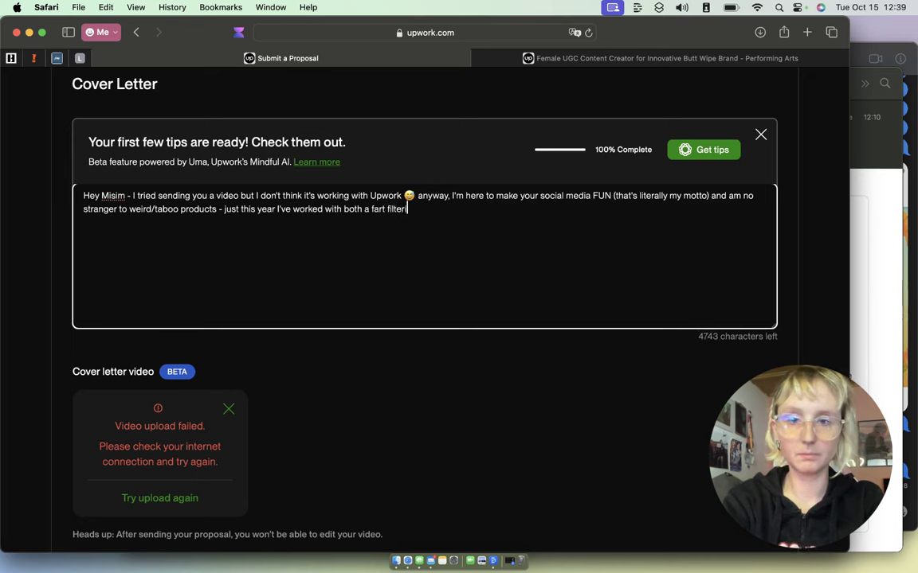
pyautogui.write('ing and a ')
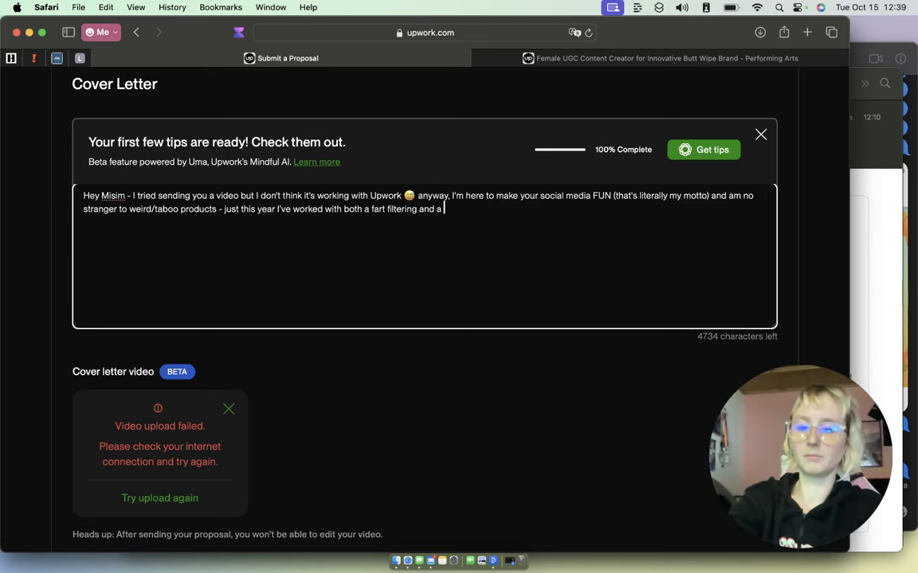
pyautogui.write('period ')
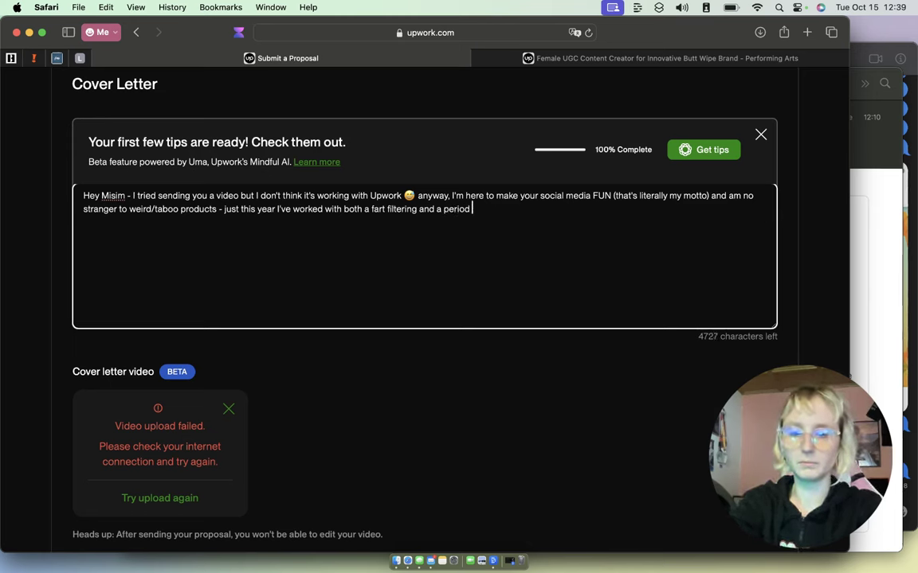
pyautogui.write('underwe')
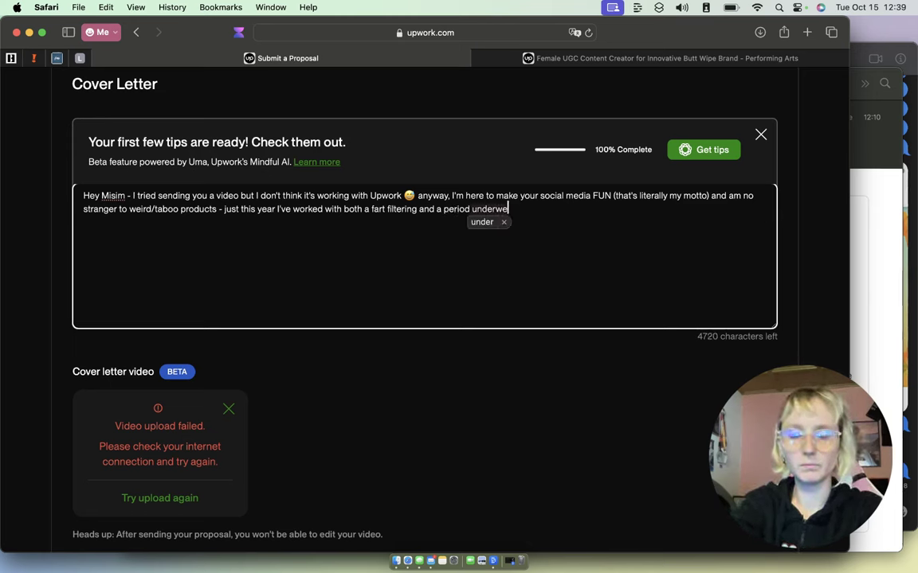
pyautogui.write('ar brand,')
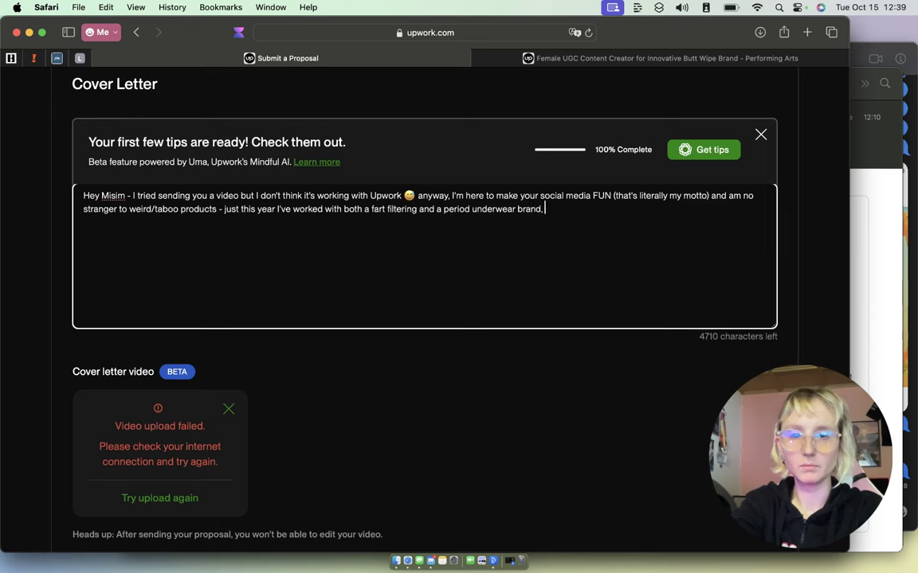
pyautogui.write(' so...')
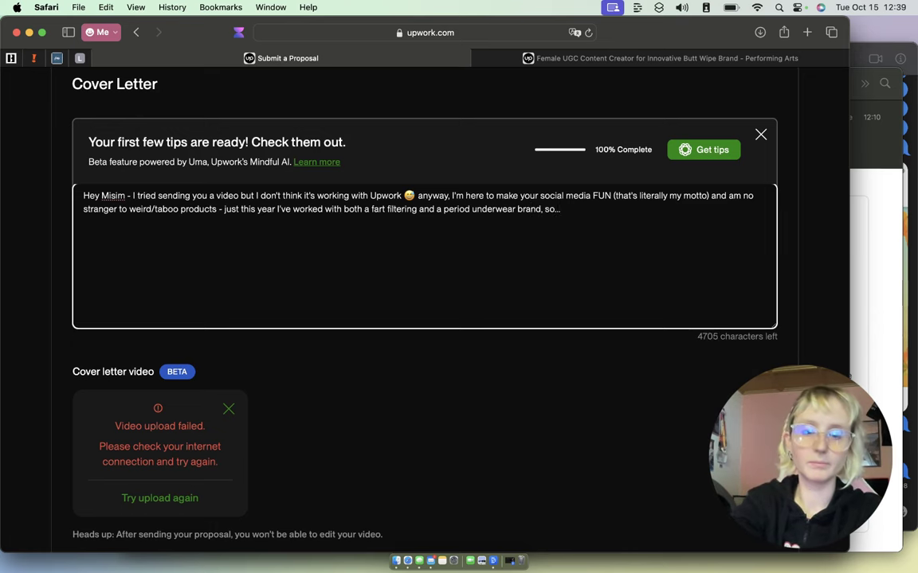
pyautogui.write('ye')
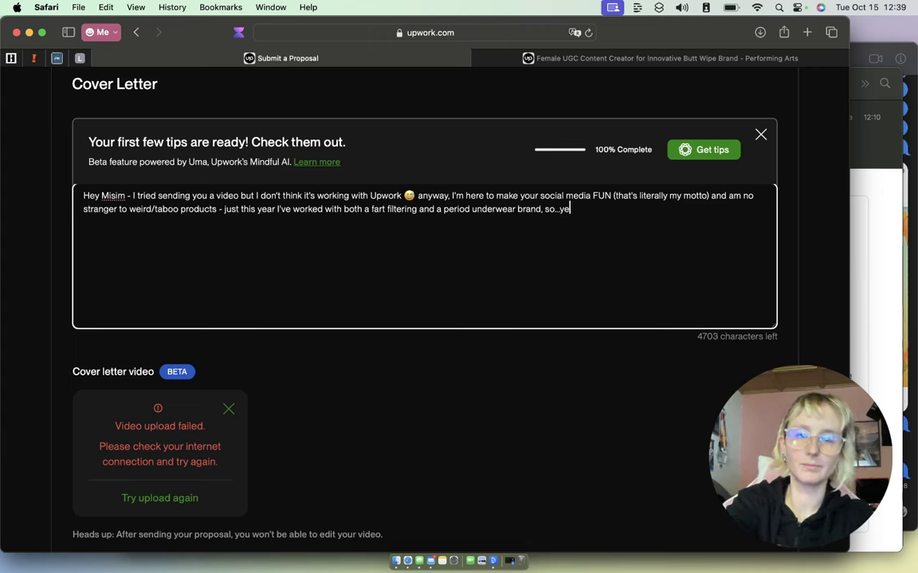
pyautogui.write('ah haha')
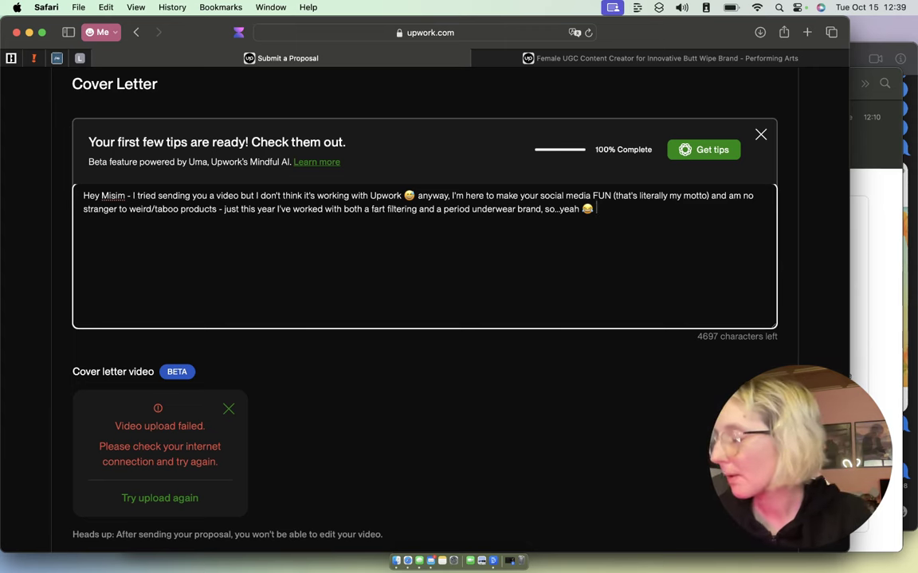
# Add a paragraph pointing to the portfolio and a closing inviting questions and idea discussion.
pyautogui.press('Return')
pyautogui.press('Return')
pyautogui.press('Return')
pyautogui.write('Yo')
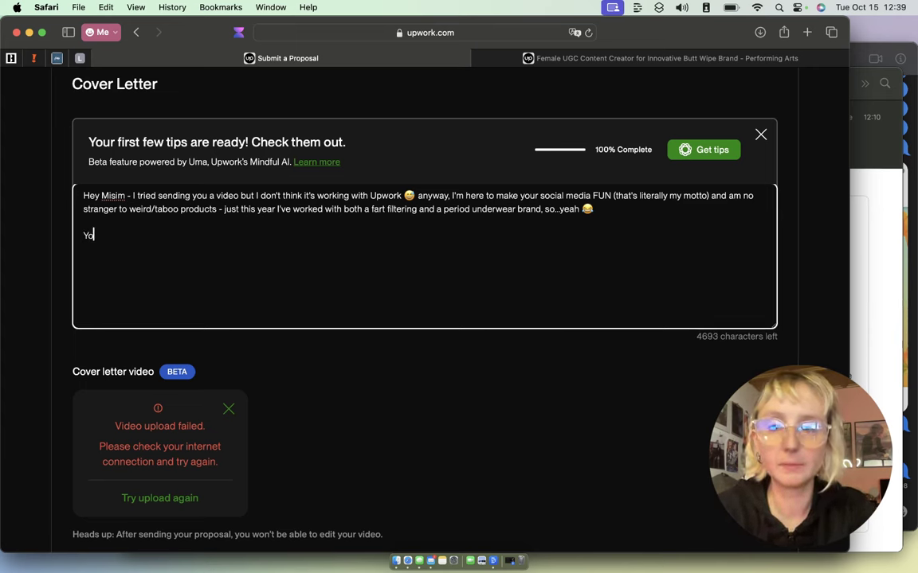
pyautogui.write('u can see ')
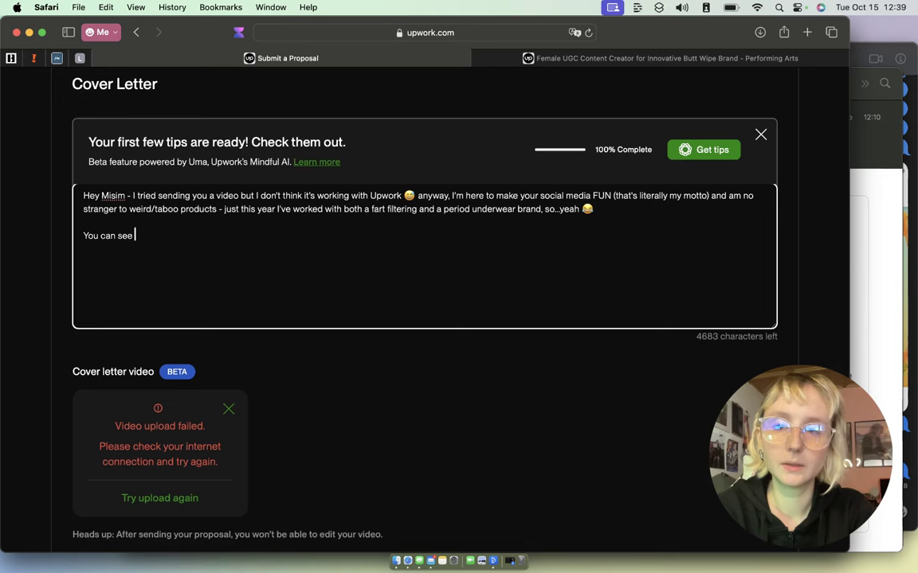
pyautogui.write('some of m')
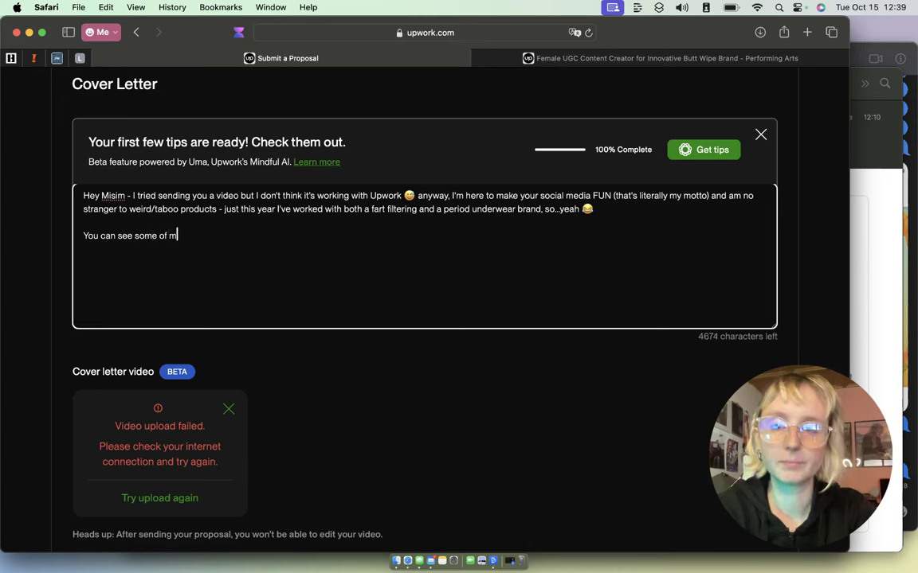
pyautogui.press('BackSpace')
pyautogui.press('BackSpace')
pyautogui.press('BackSpace')
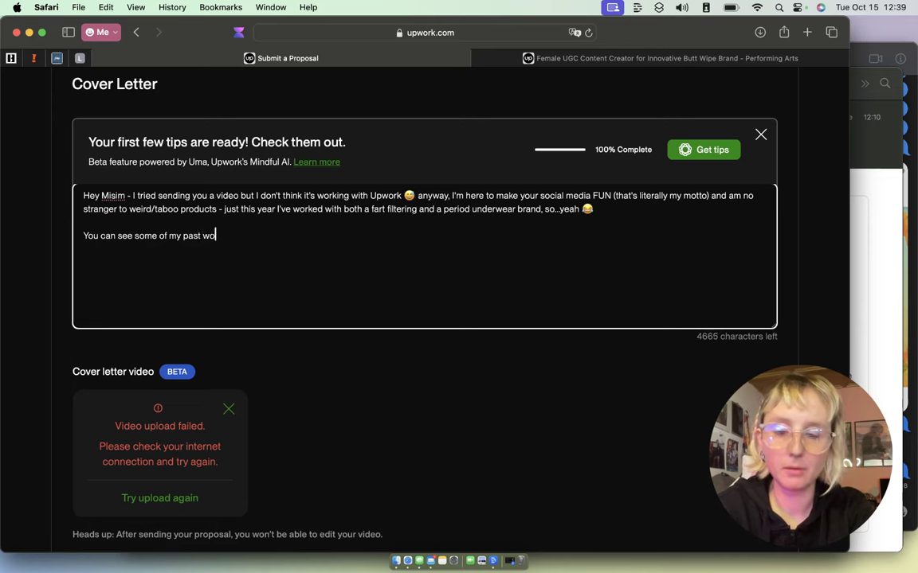
pyautogui.write('rk in ')
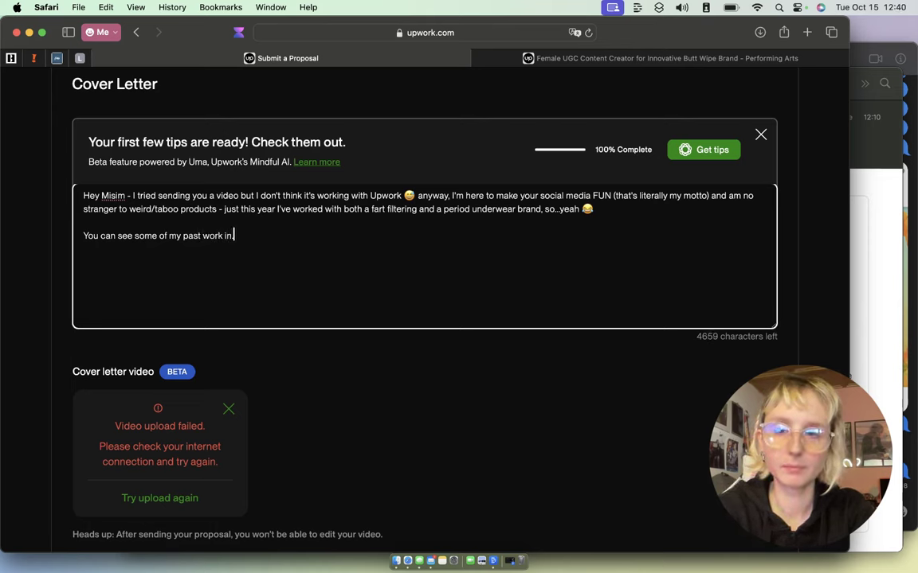
pyautogui.write('my portfolio her')
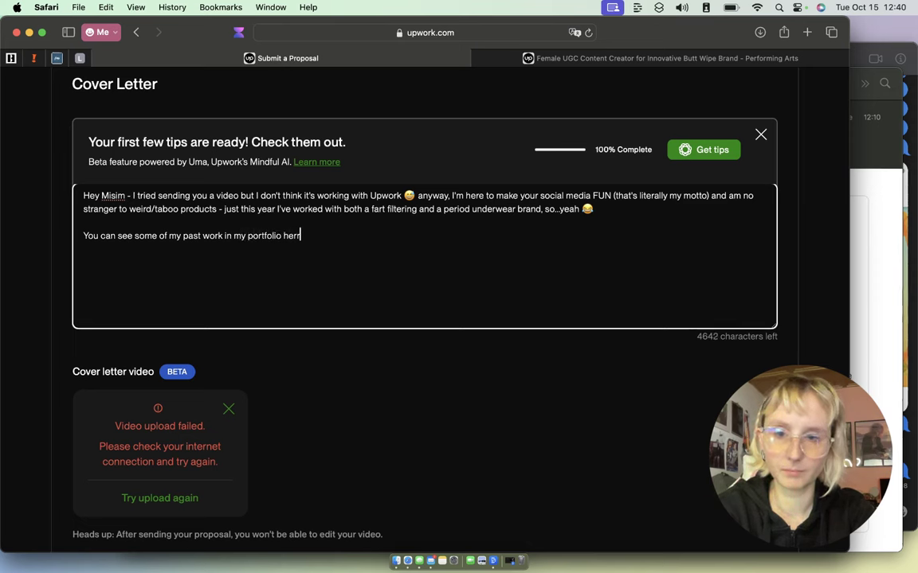
pyautogui.write('e:')
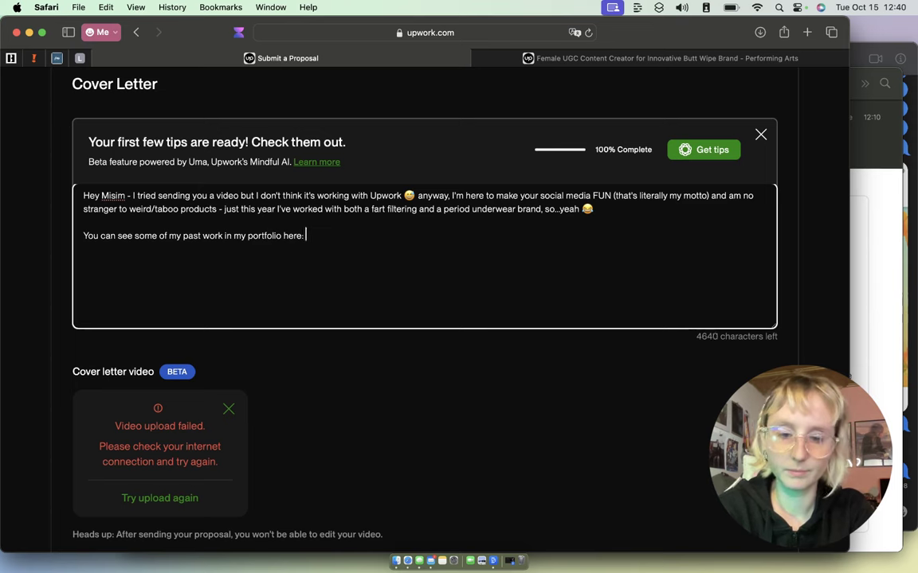
pyautogui.write('ugc-portfolio')
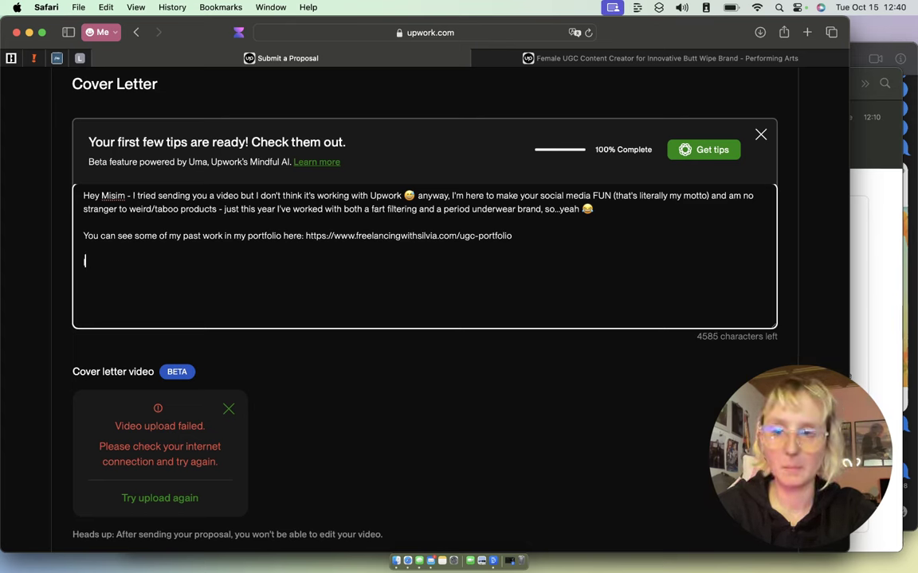
pyautogui.write('t me kn')
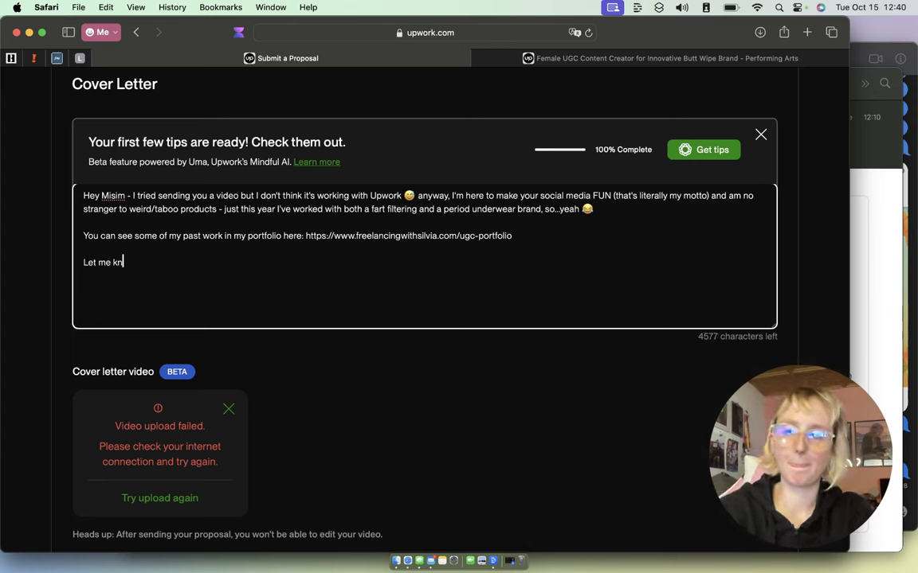
pyautogui.write('ow if you h')
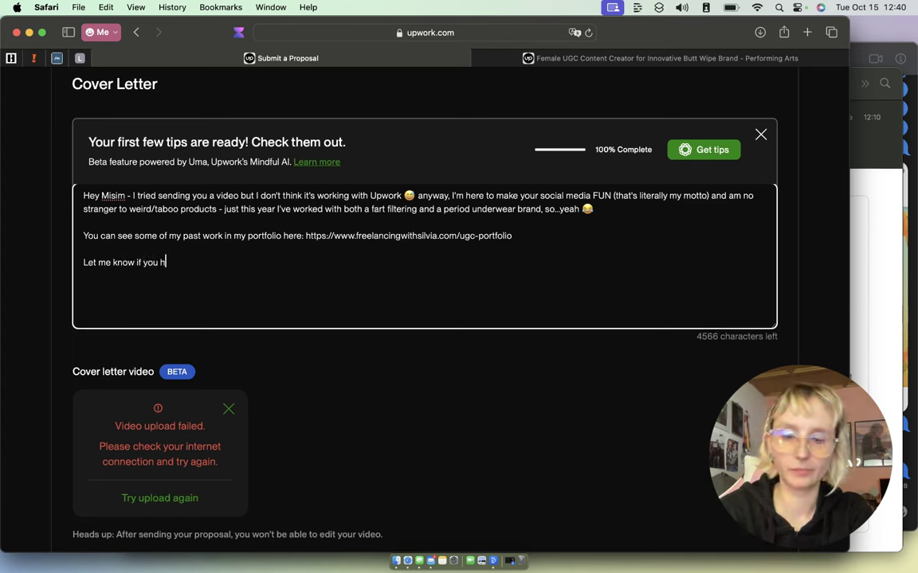
pyautogui.write('ave any qu')
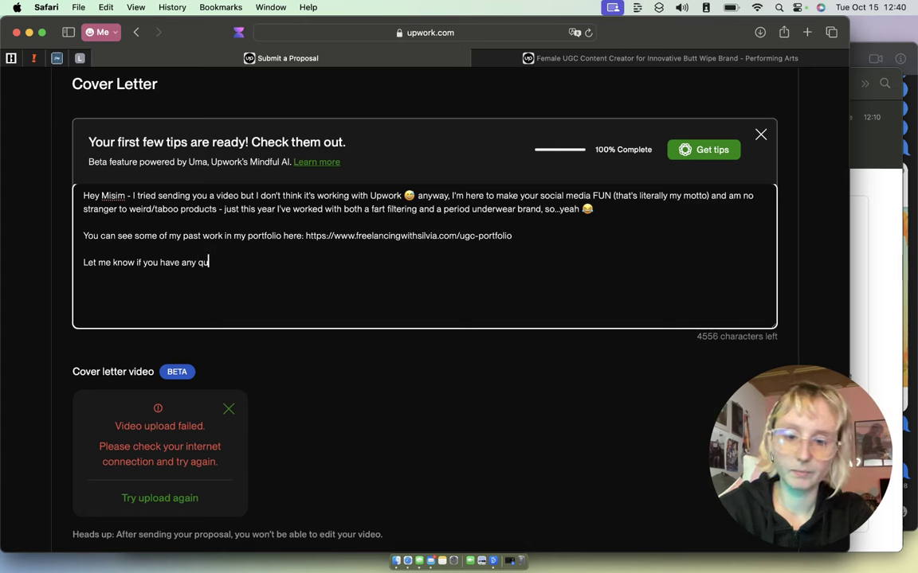
pyautogui.write('I already have a to')
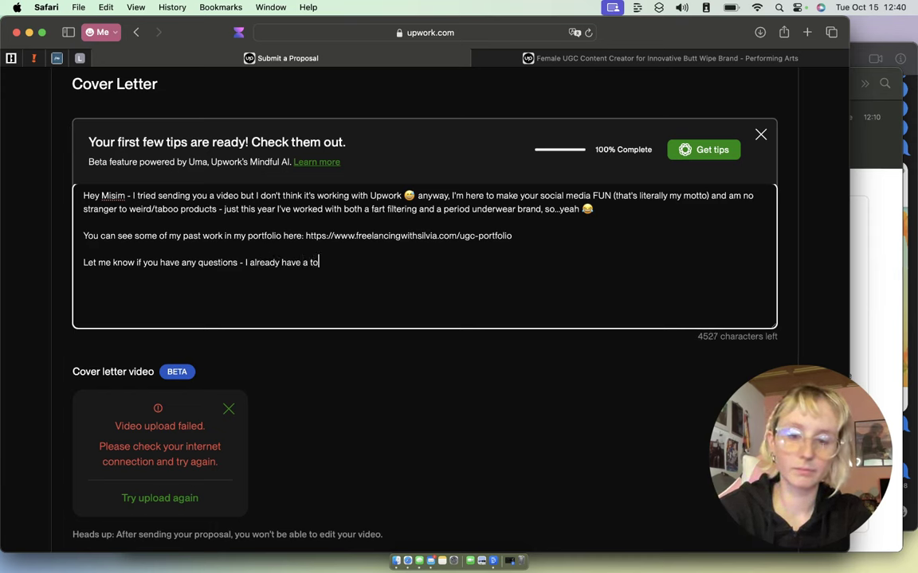
pyautogui.write('n of idea')
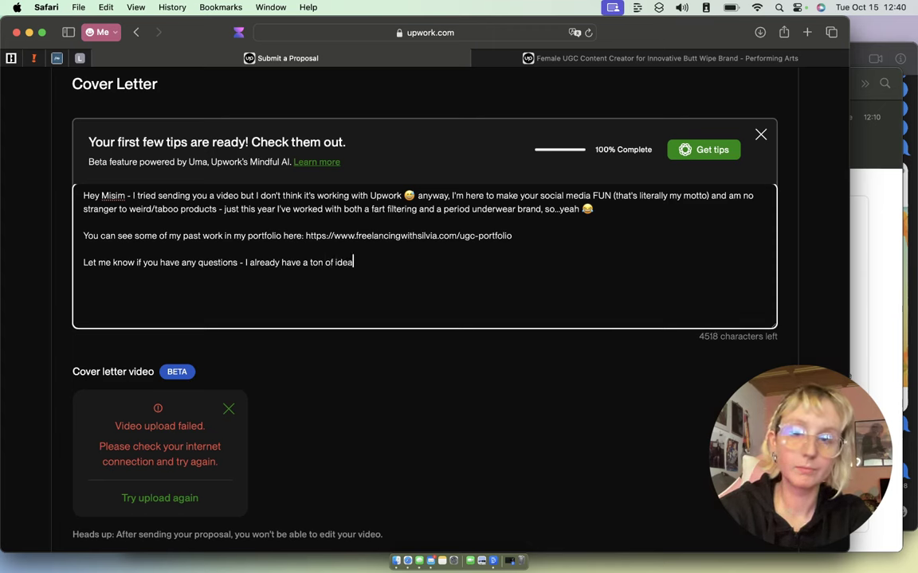
pyautogui.write('s to disuc')
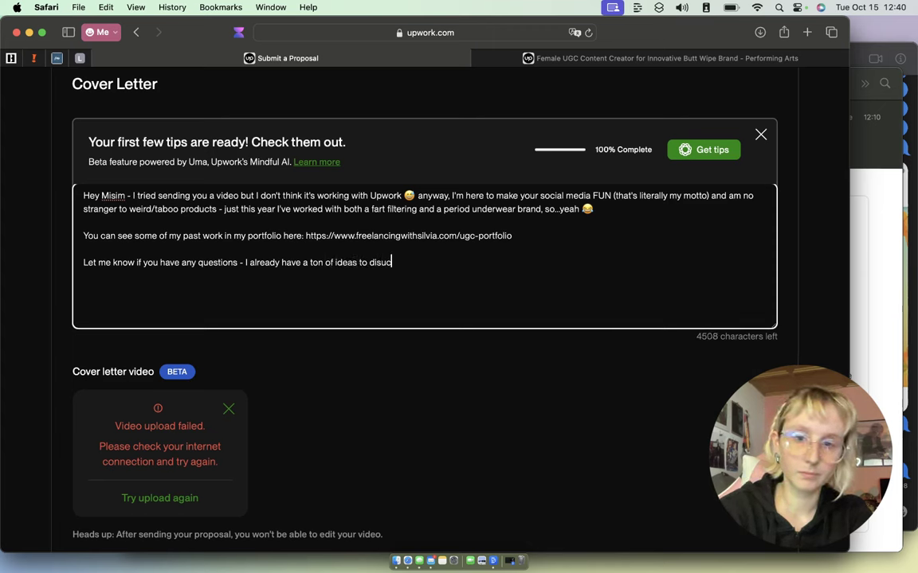
pyautogui.press('BackSpace')
pyautogui.press('BackSpace')
pyautogui.write('cuss with ')
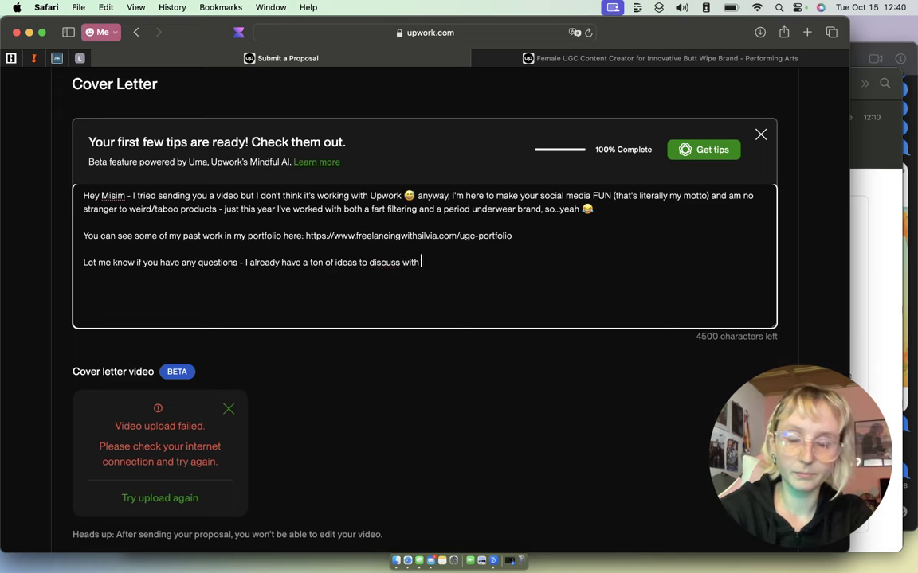
pyautogui.write('you!!')
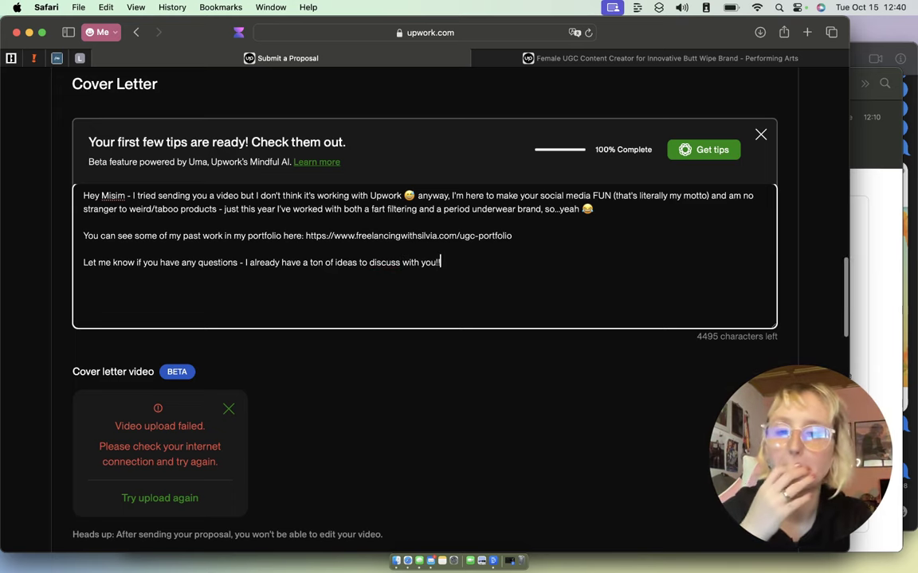
pyautogui.scroll(-4, 424, 318)
# Scroll the proposal form past Attachments to the Profile highlights section.
pyautogui.scroll(-2, 424, 318)
pyautogui.scroll(-1, 219, 236)
pyautogui.scroll(-4, 219, 236)
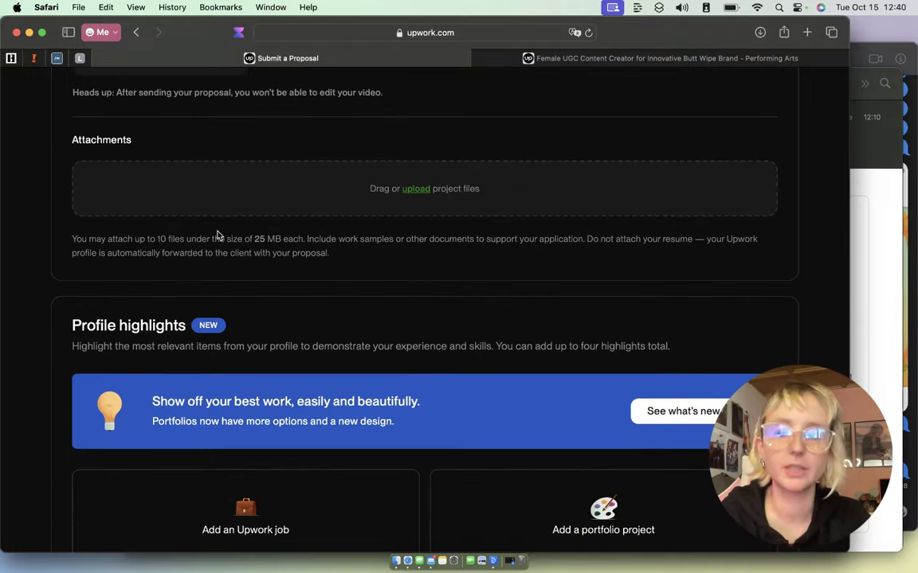
pyautogui.scroll(-1, 219, 236)
pyautogui.scroll(-3, 219, 236)
pyautogui.scroll(-1, 219, 232)
pyautogui.scroll(-9, 241, 236)
pyautogui.scroll(5, 241, 231)
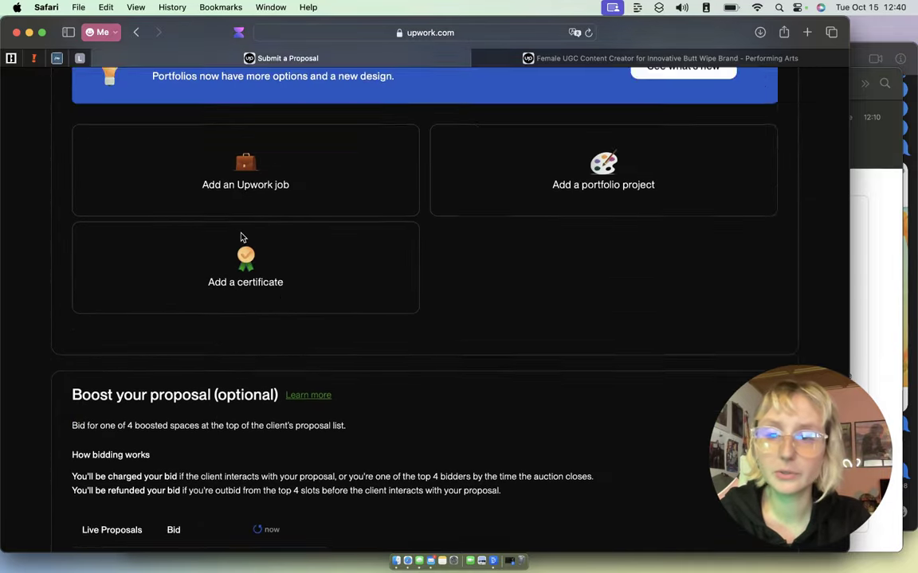
# Open the past-jobs highlight chooser and select the Fluf bags UGC content creation job.
pyautogui.click(245, 224)
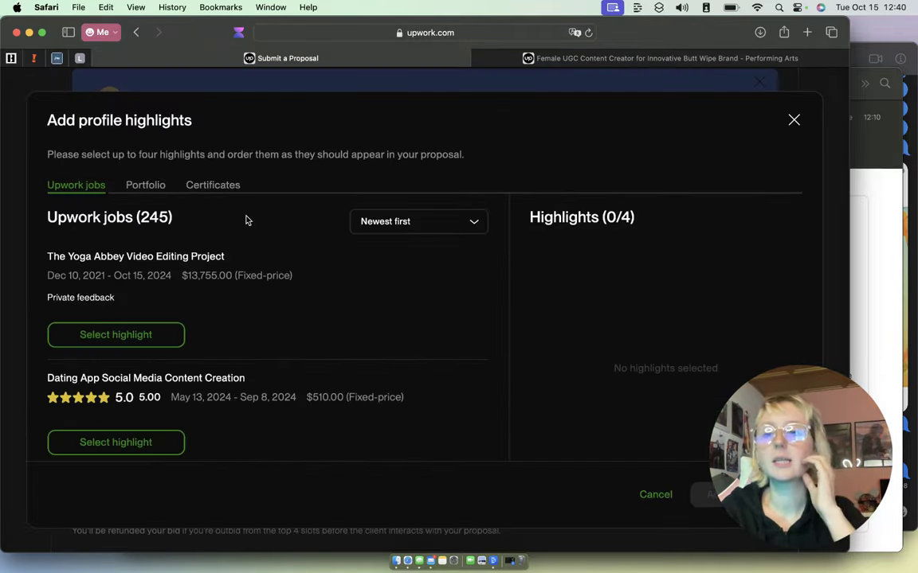
pyautogui.scroll(-1, 256, 247)
pyautogui.scroll(-4, 256, 247)
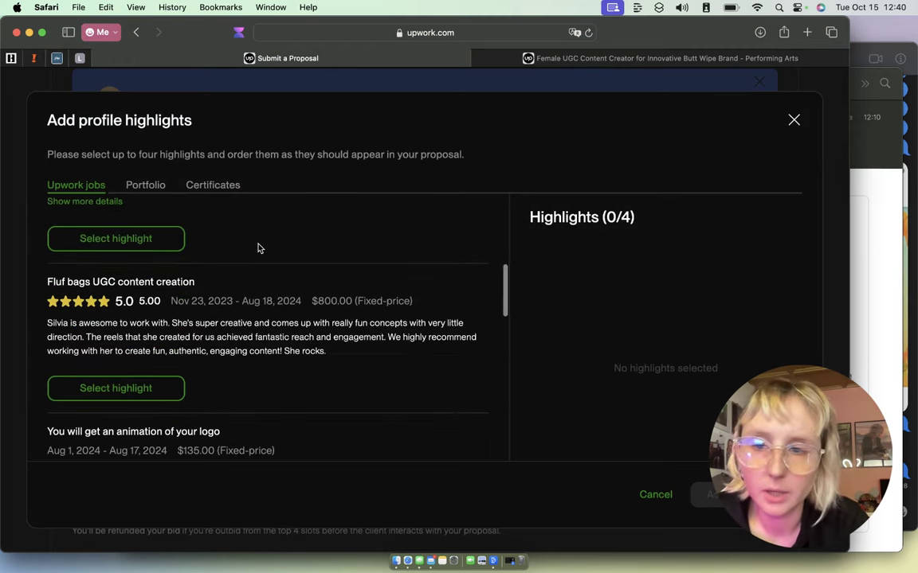
pyautogui.scroll(-1, 255, 248)
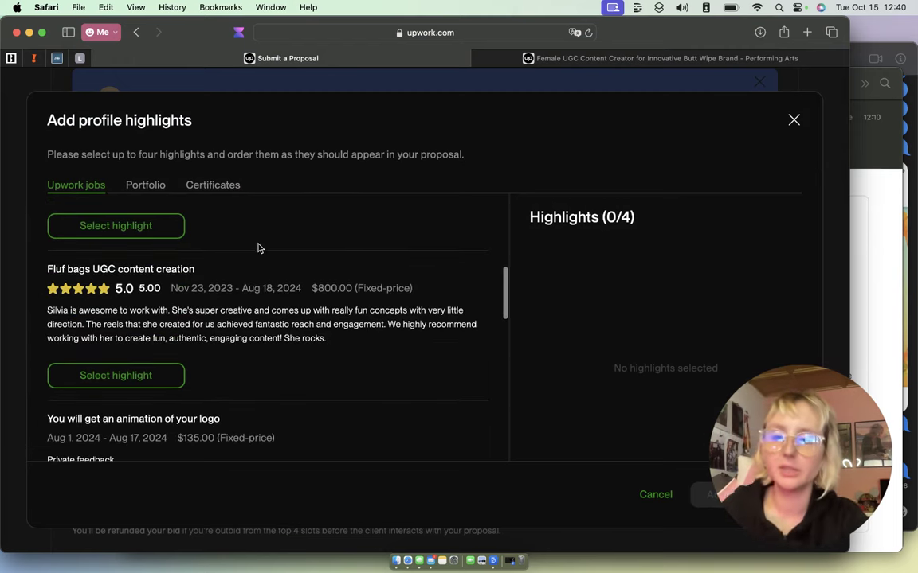
pyautogui.click(141, 376)
pyautogui.scroll(-3, 141, 378)
pyautogui.scroll(-2, 142, 377)
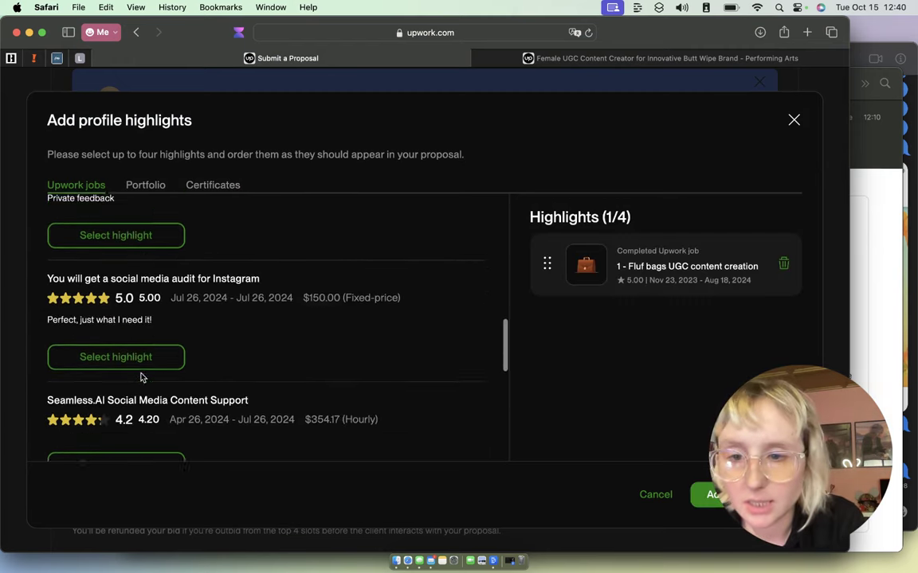
pyautogui.scroll(-3, 141, 378)
pyautogui.scroll(-3, 142, 378)
pyautogui.scroll(-2, 142, 377)
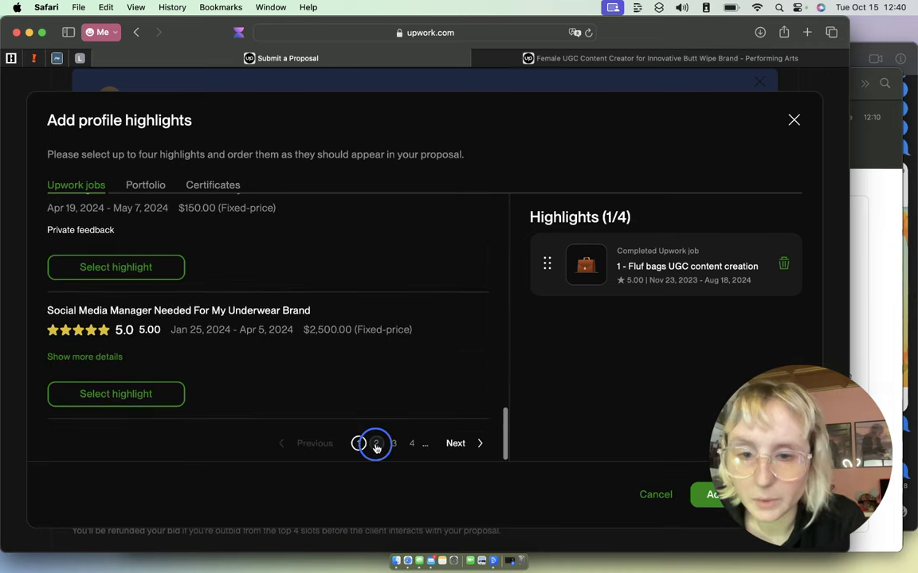
pyautogui.click(375, 445)
# Select the 'UGC content creator wanted' job and add all four chosen profile highlights.
pyautogui.scroll(-1, 376, 449)
pyautogui.scroll(-4, 376, 448)
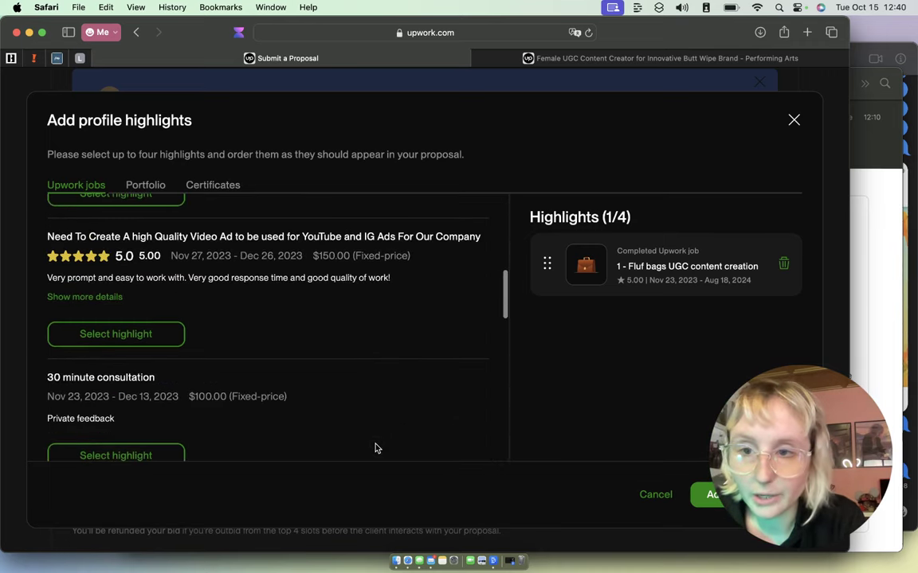
pyautogui.scroll(-2, 376, 448)
pyautogui.scroll(-1, 376, 448)
pyautogui.scroll(-2, 376, 449)
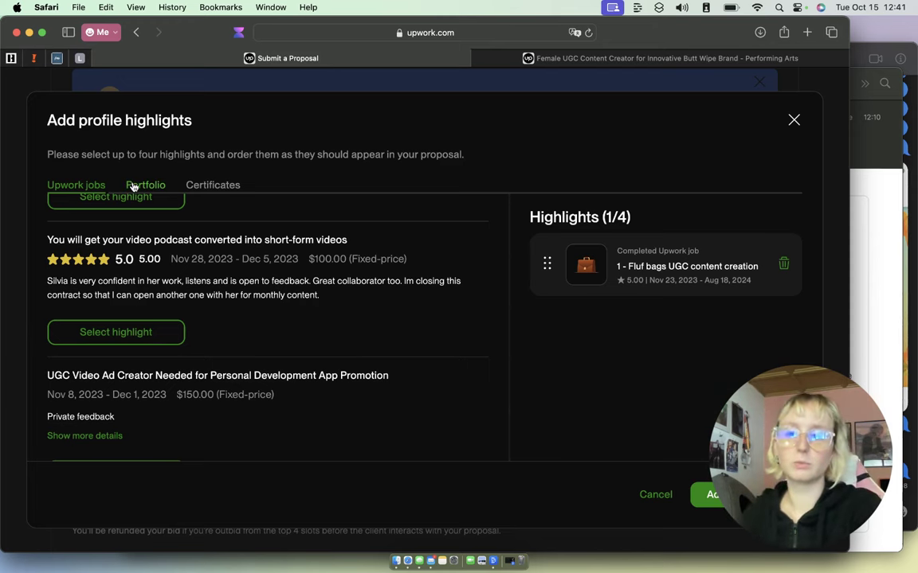
pyautogui.scroll(5, 165, 384)
pyautogui.click(166, 385)
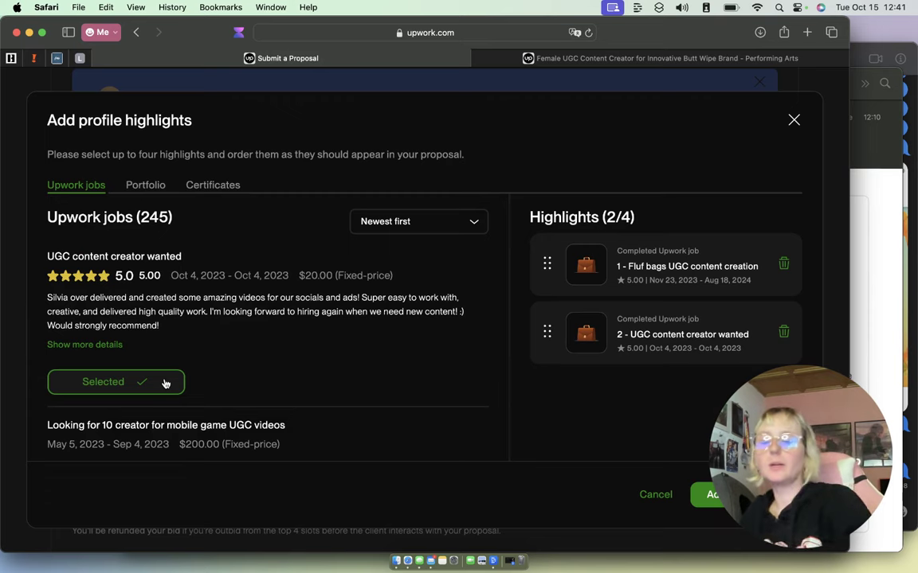
pyautogui.scroll(-1, 166, 384)
pyautogui.click(706, 495)
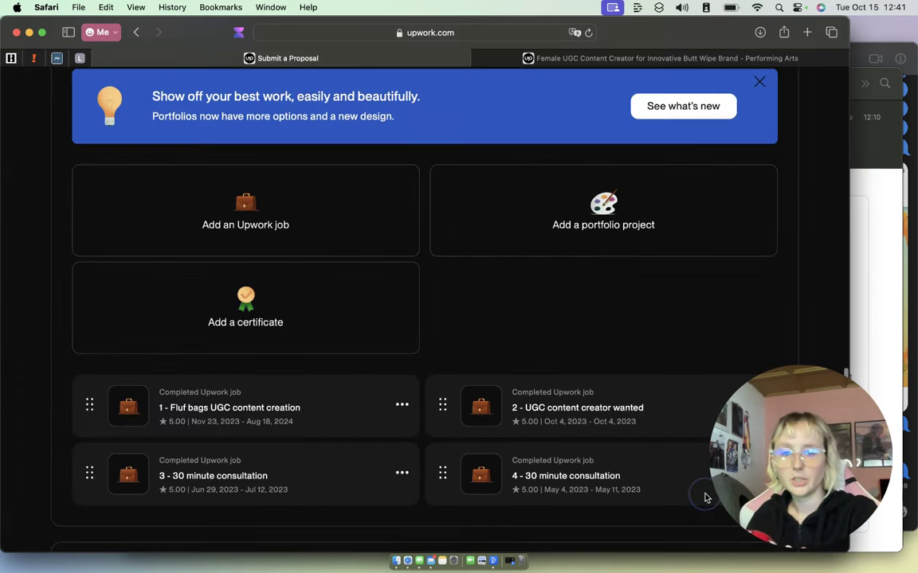
# Send the finished proposal to the client for 10 Connects.
pyautogui.scroll(-5, 579, 447)
pyautogui.scroll(-2, 579, 447)
pyautogui.scroll(-2, 579, 447)
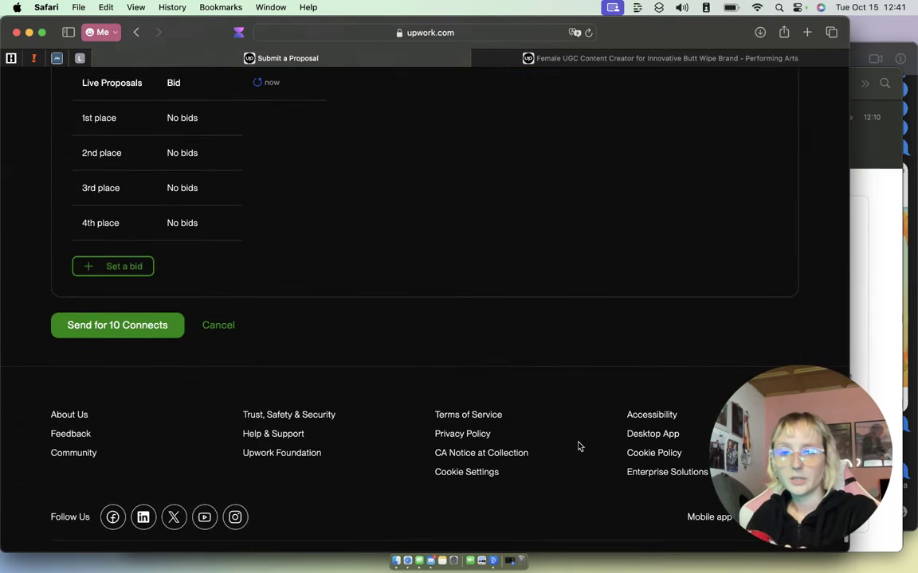
pyautogui.click(143, 327)
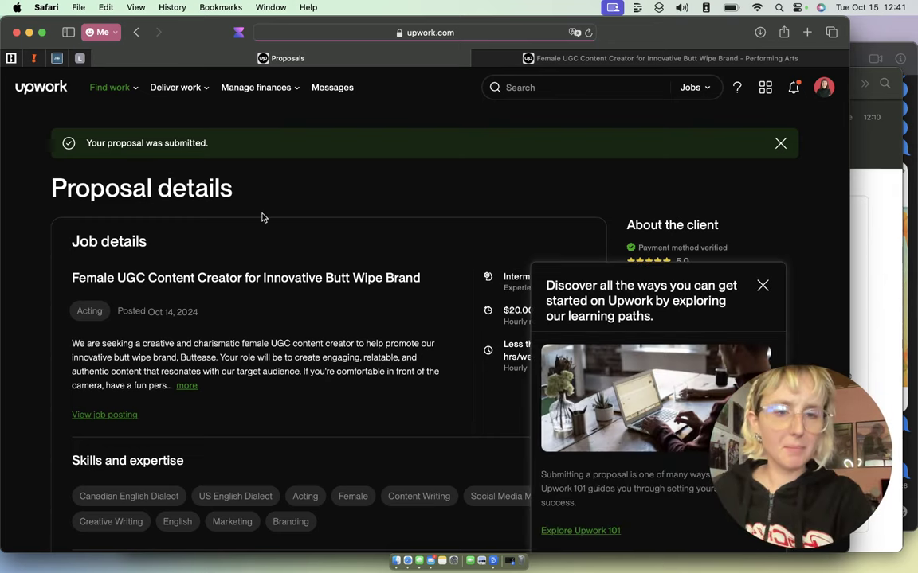
# Review the submitted proposal's cover letter, terms and four profile highlights on the details page.
pyautogui.scroll(-15, 610, 305)
pyautogui.scroll(3, 609, 305)
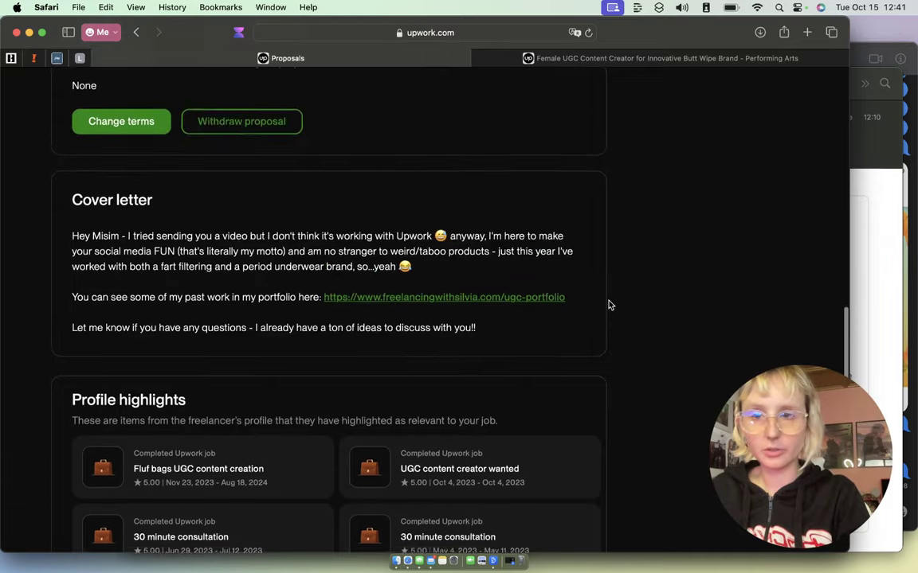
pyautogui.scroll(3, 609, 305)
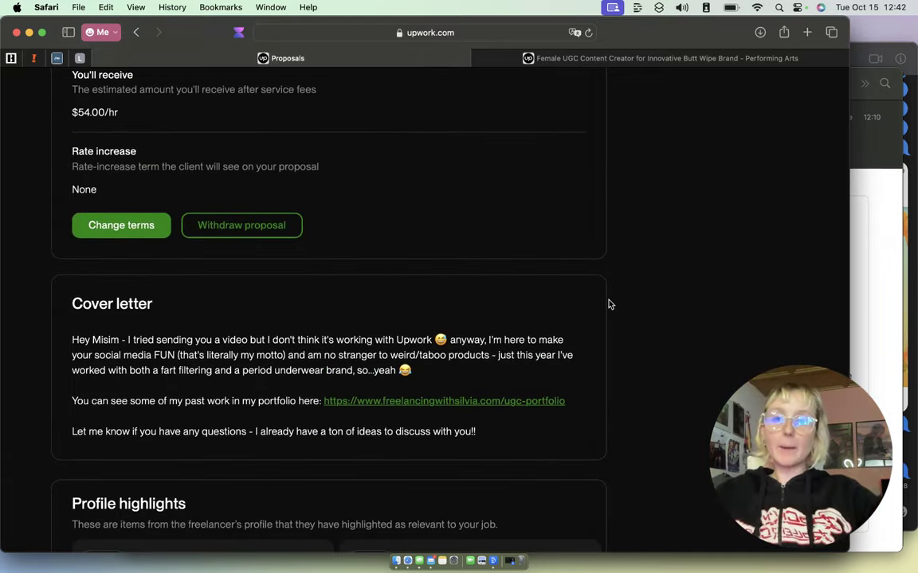